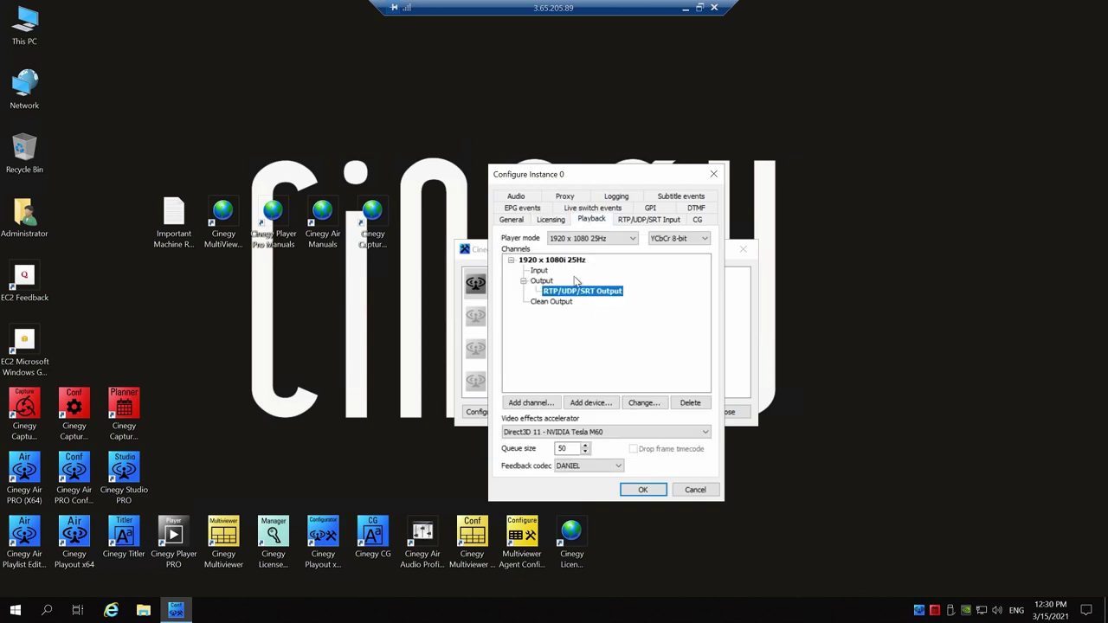
- Examine Instance 0's channel tree, RTP/UDP/SRT output, queue size and feedback codec in the playback settings
click(580, 261)
click(607, 294)
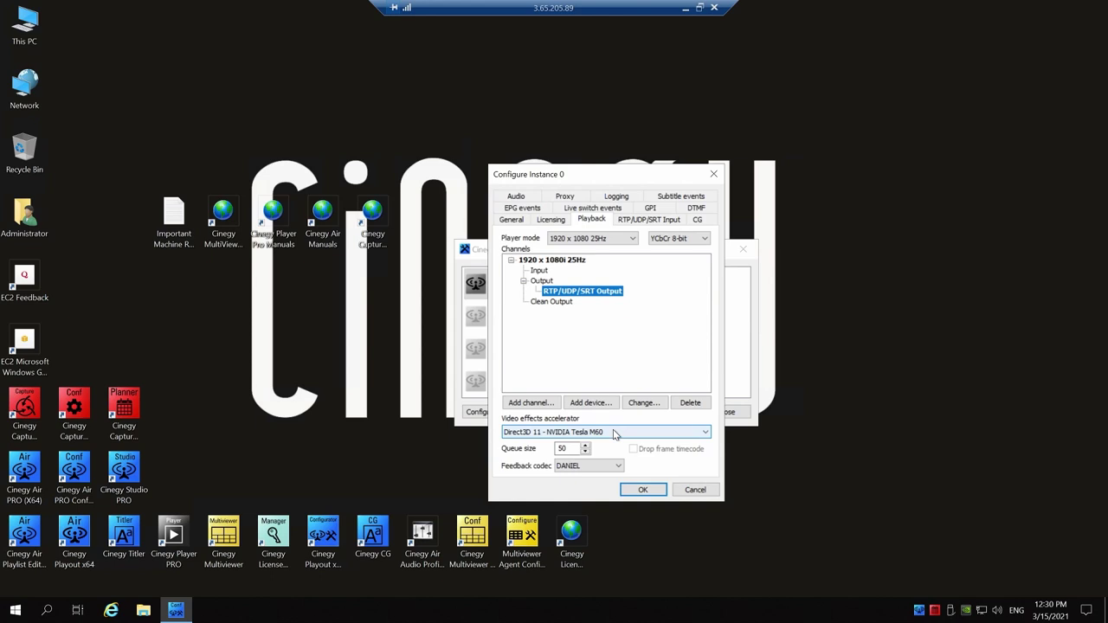
click(570, 448)
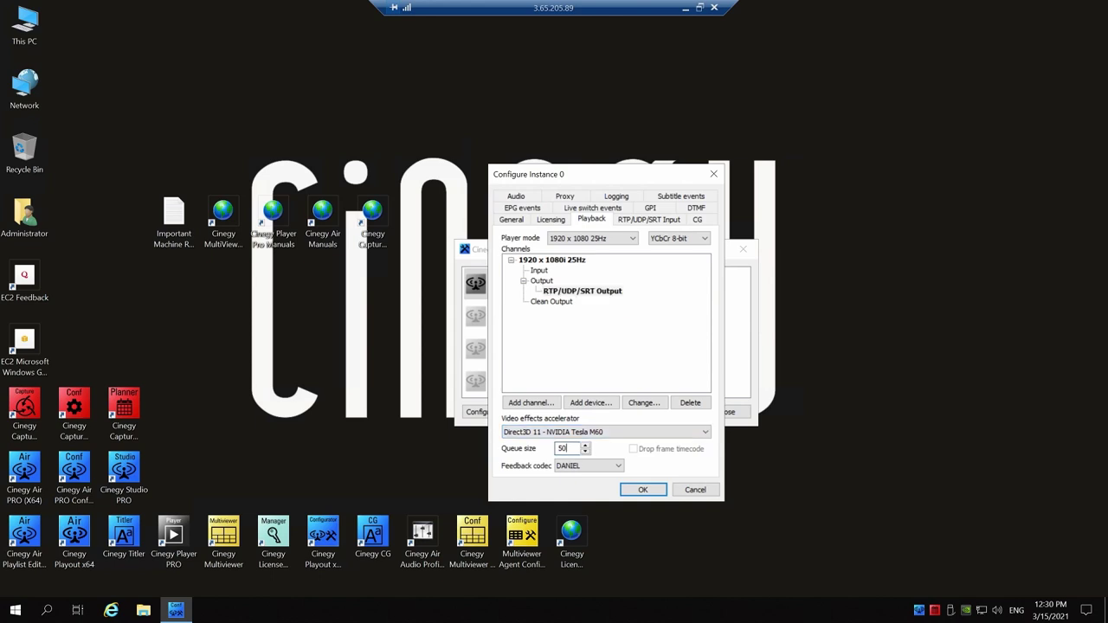
click(594, 468)
click(594, 467)
- Open the RTP/UDP/SRT output device for changes and review its network, preprocess and transport settings
double_click(594, 295)
click(660, 411)
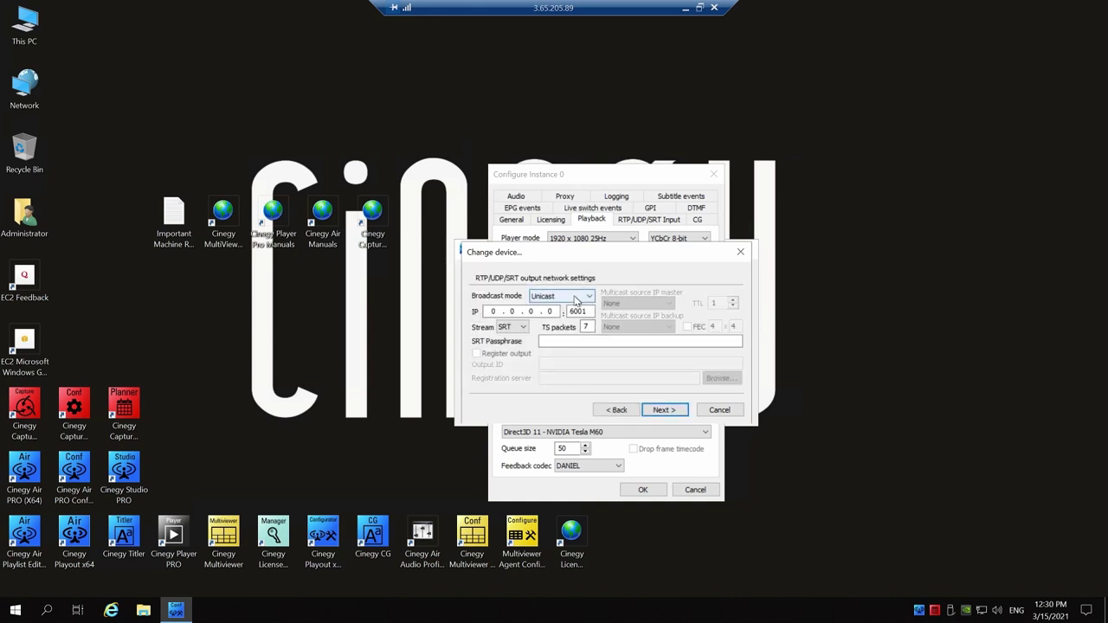
click(542, 341)
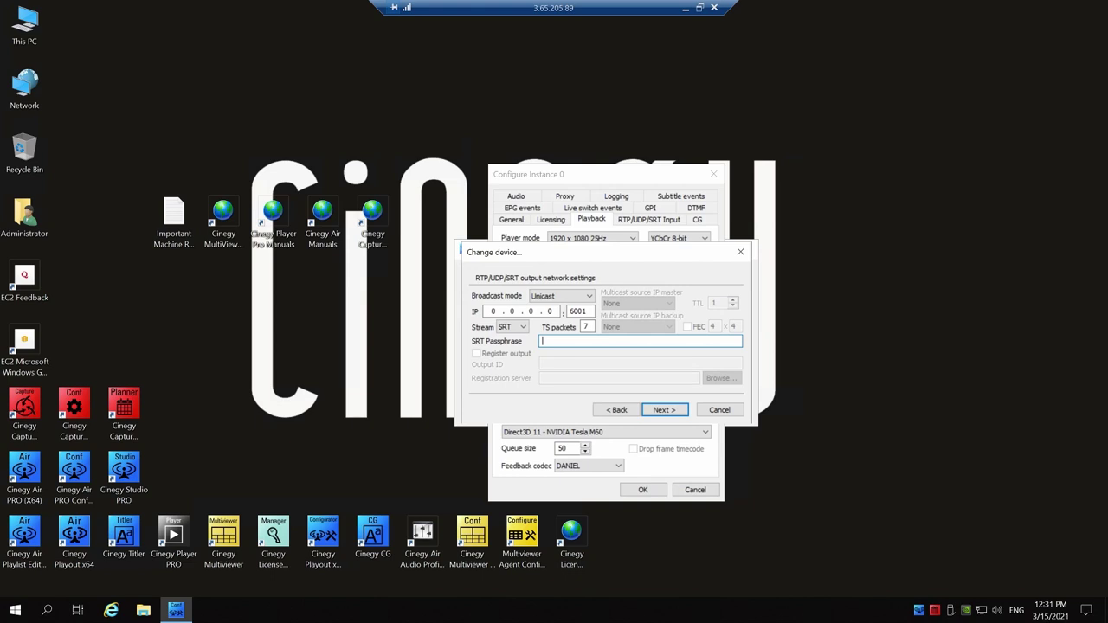
click(663, 410)
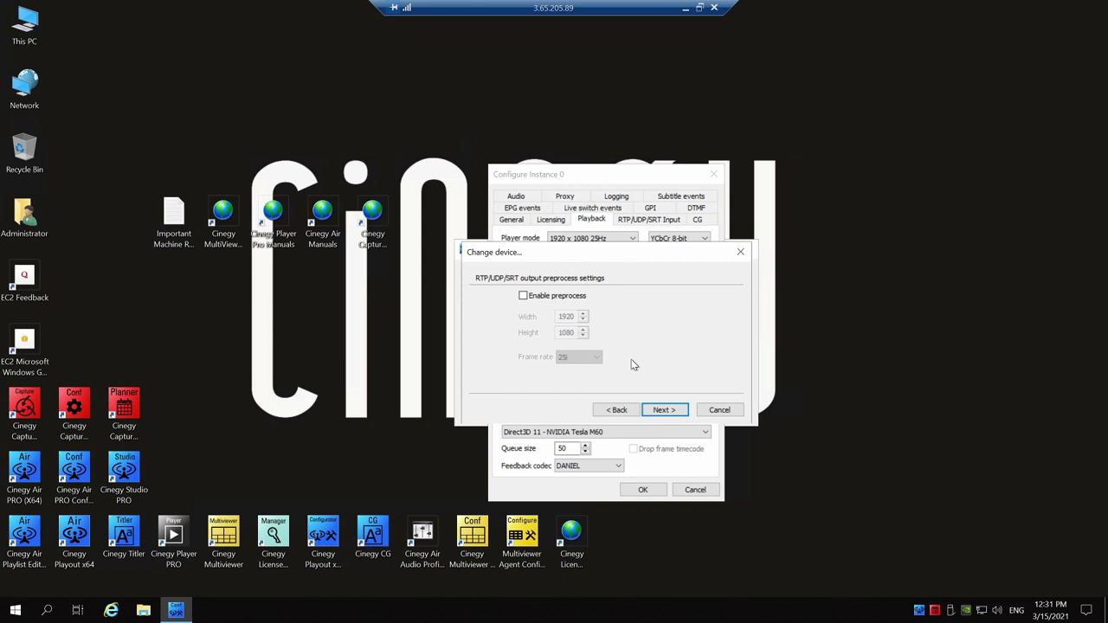
click(663, 410)
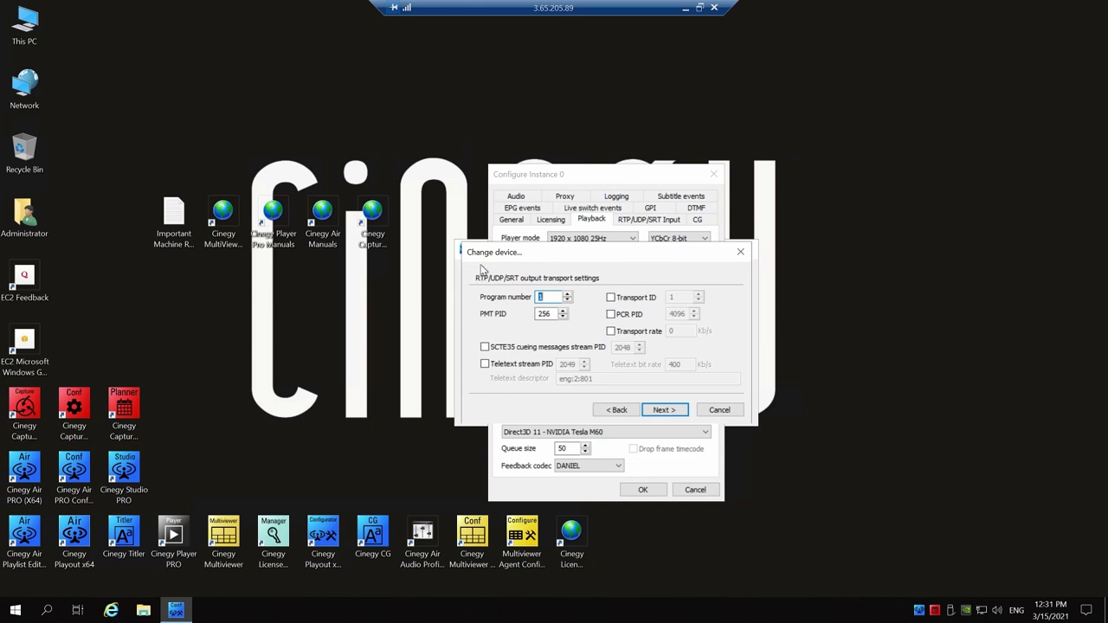
click(664, 410)
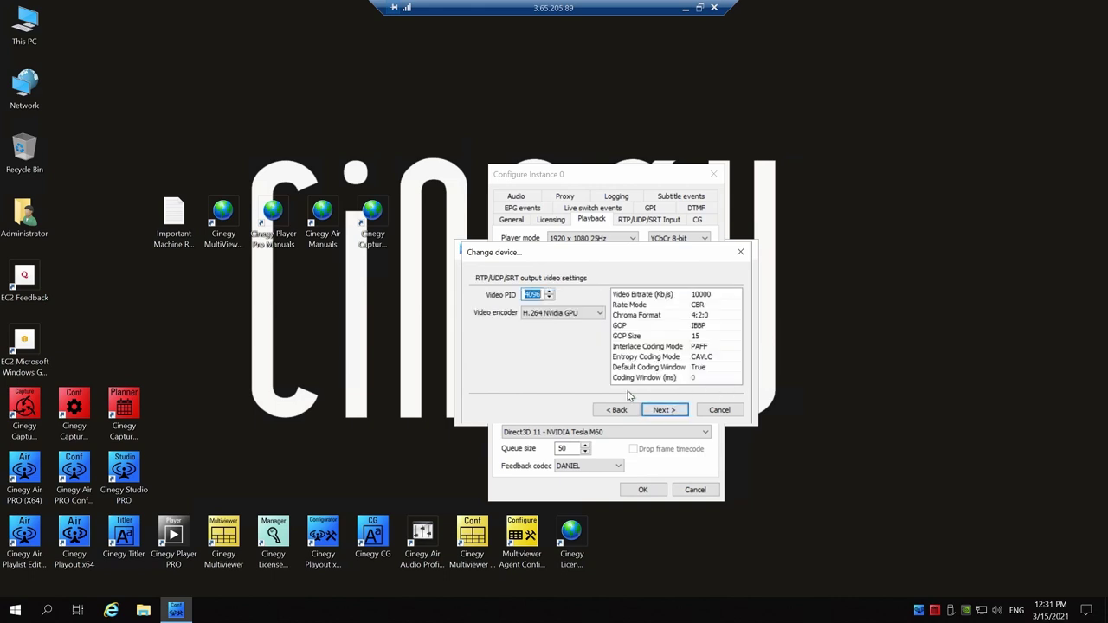
- Choose H.264 NVidia GPU as the output's video encoder, and review the video bitrate, GOP and GOP size
click(555, 313)
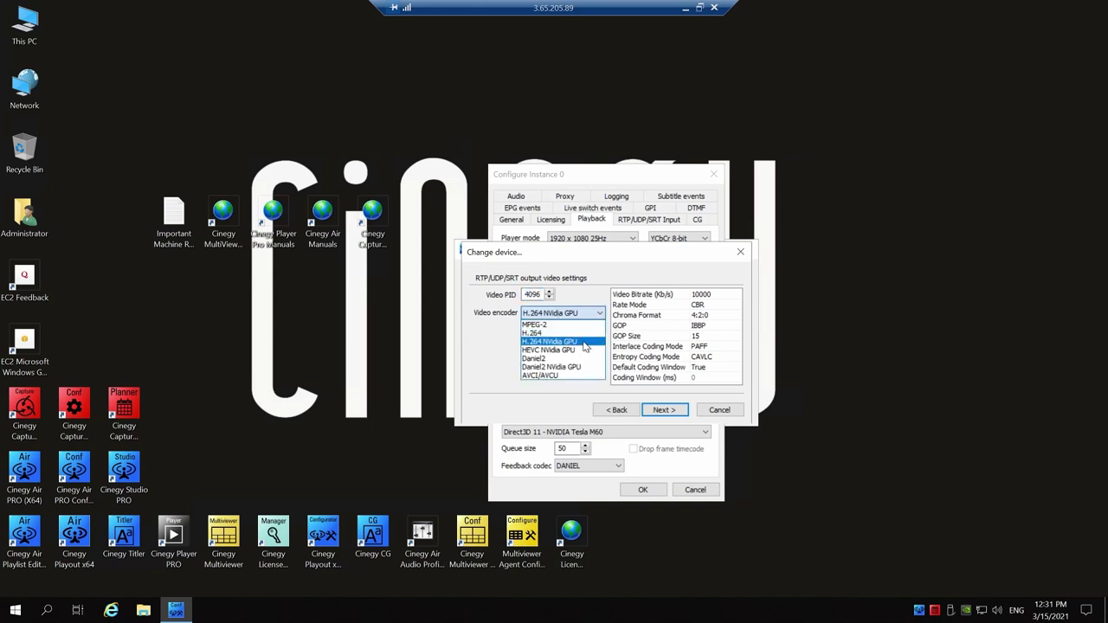
click(585, 345)
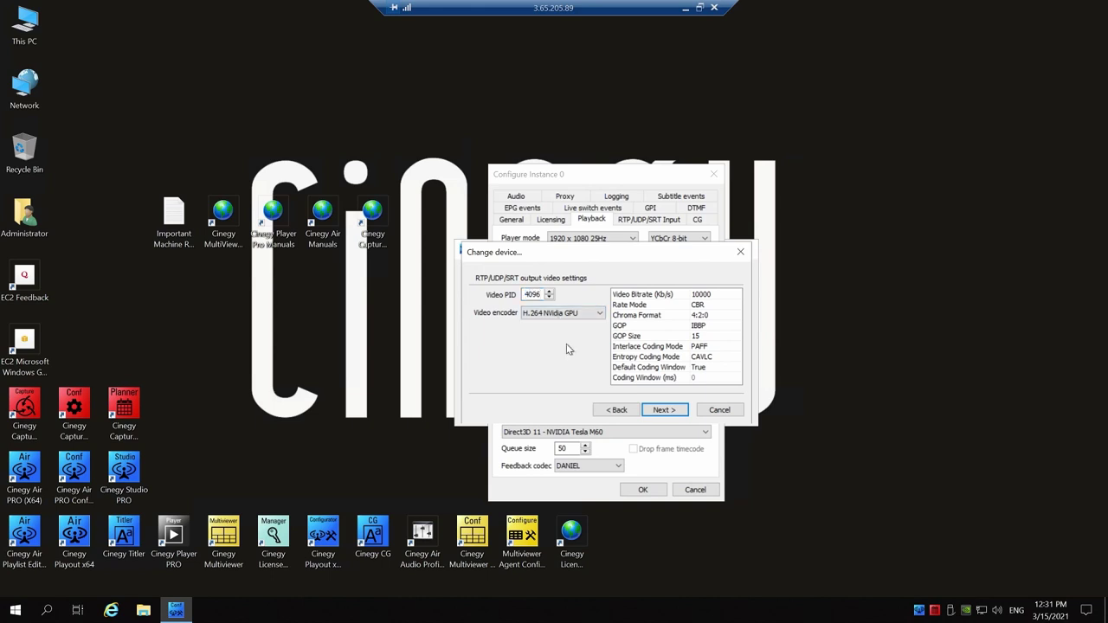
click(727, 295)
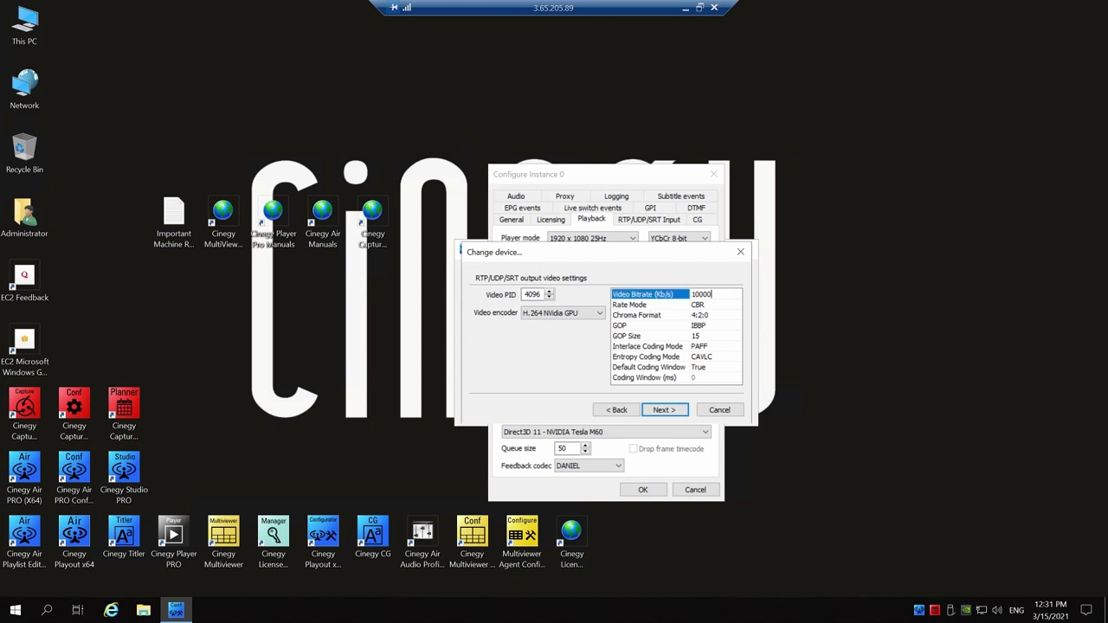
click(718, 328)
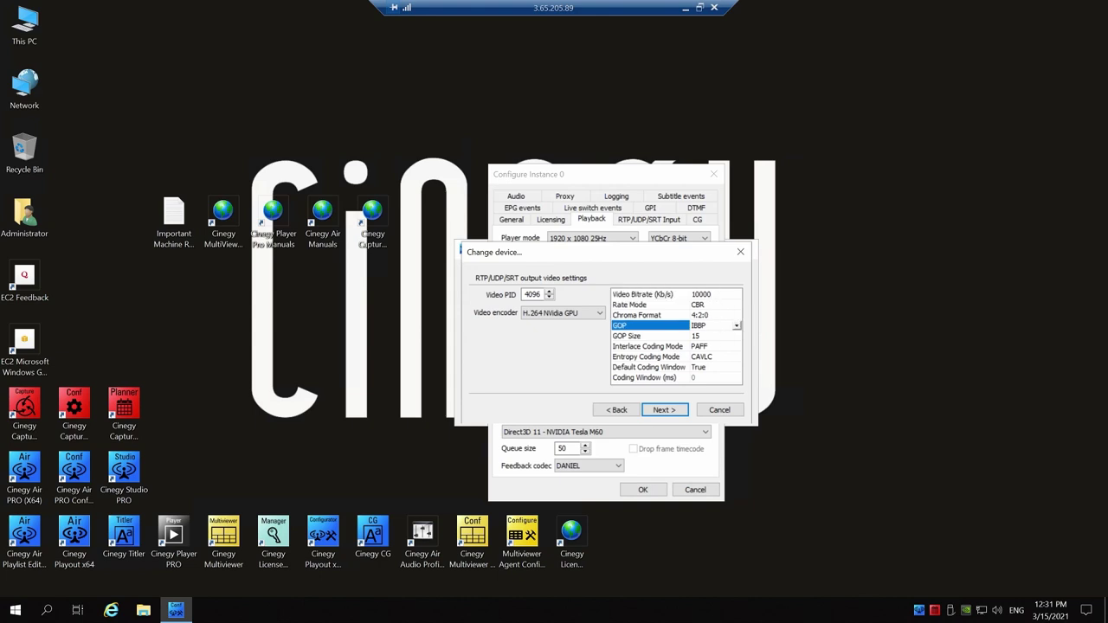
click(717, 338)
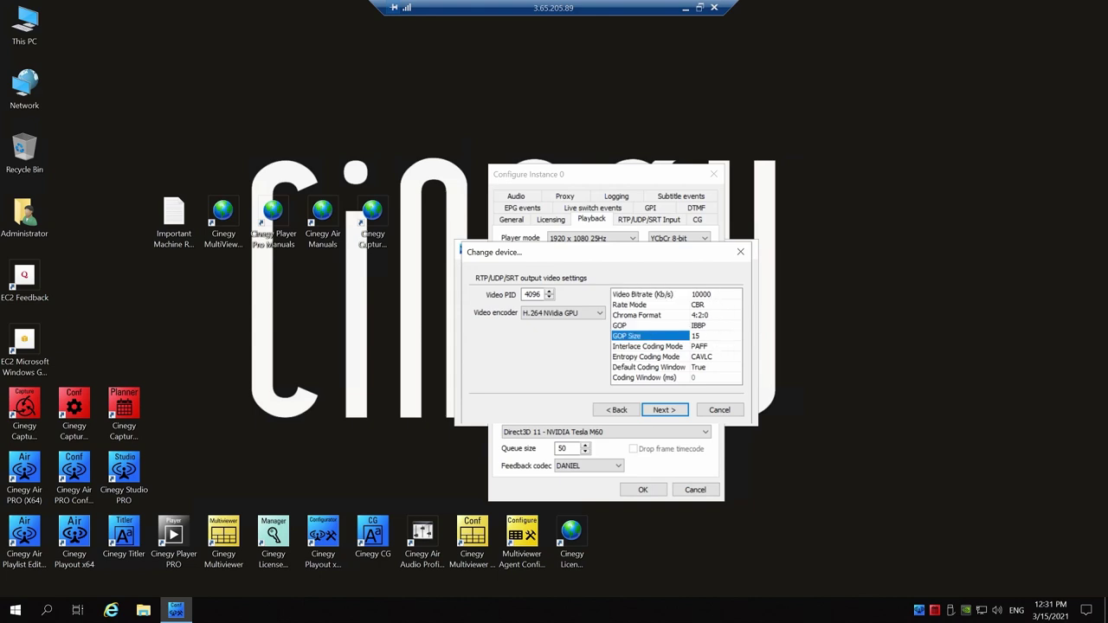
click(664, 410)
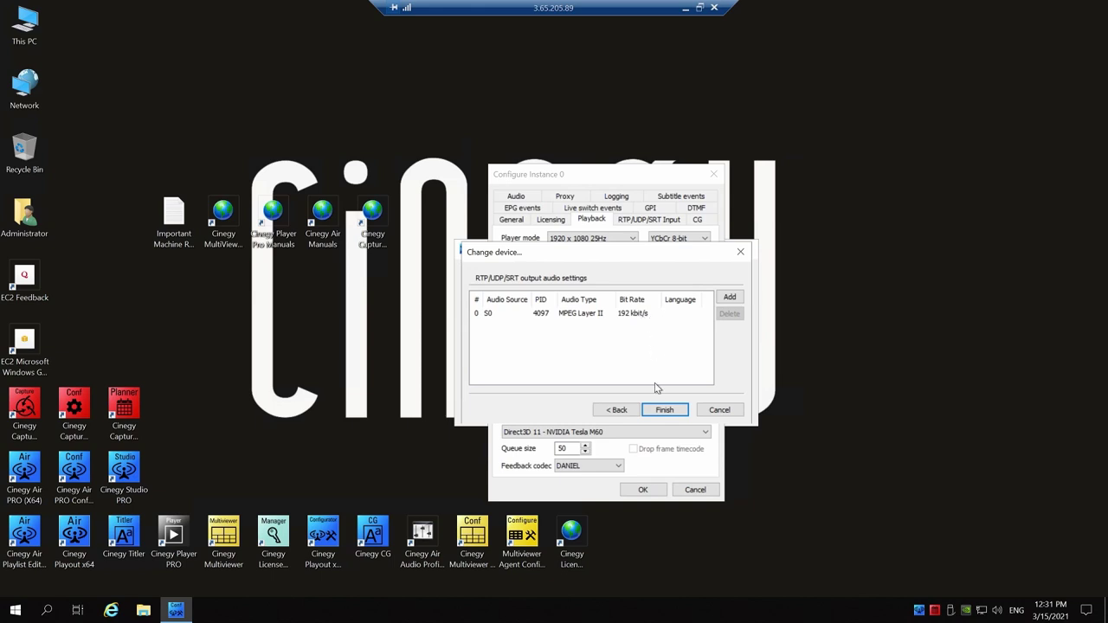
- Accept the output device settings and open the instance's CG settings
click(661, 413)
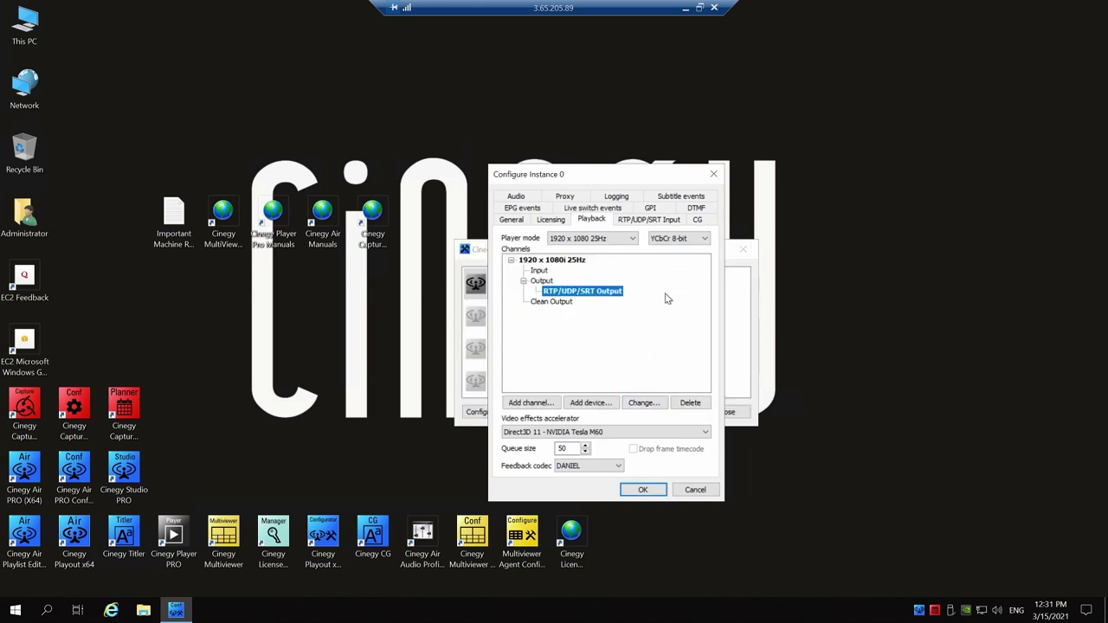
click(700, 222)
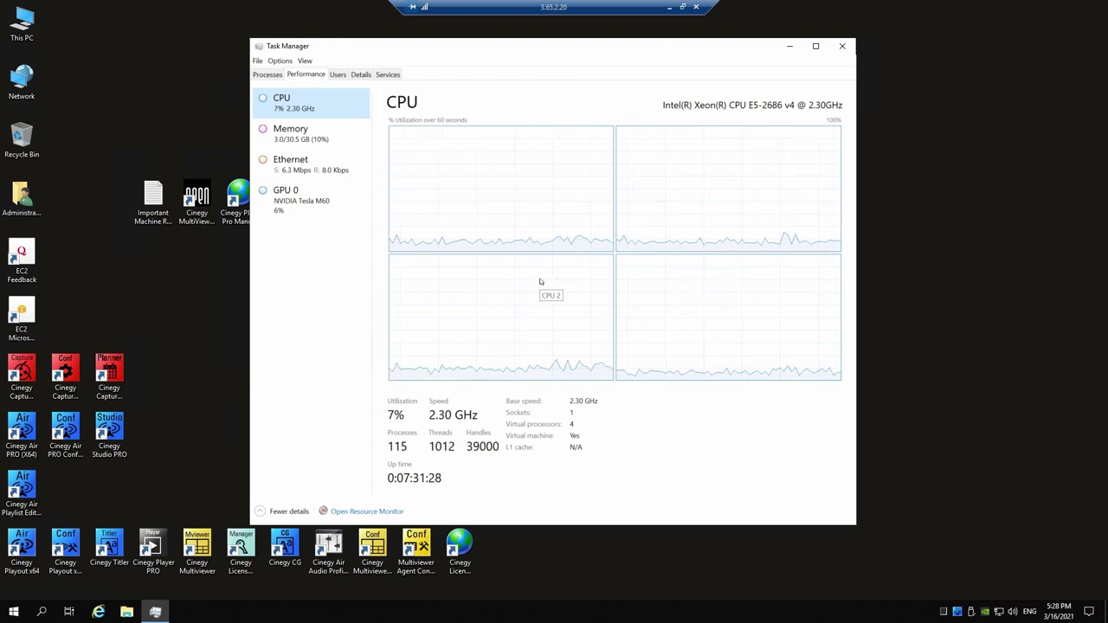
- Examine the GPU 0 performance graphs in Task Manager for each playout load and compare them with the CPU usage
click(290, 202)
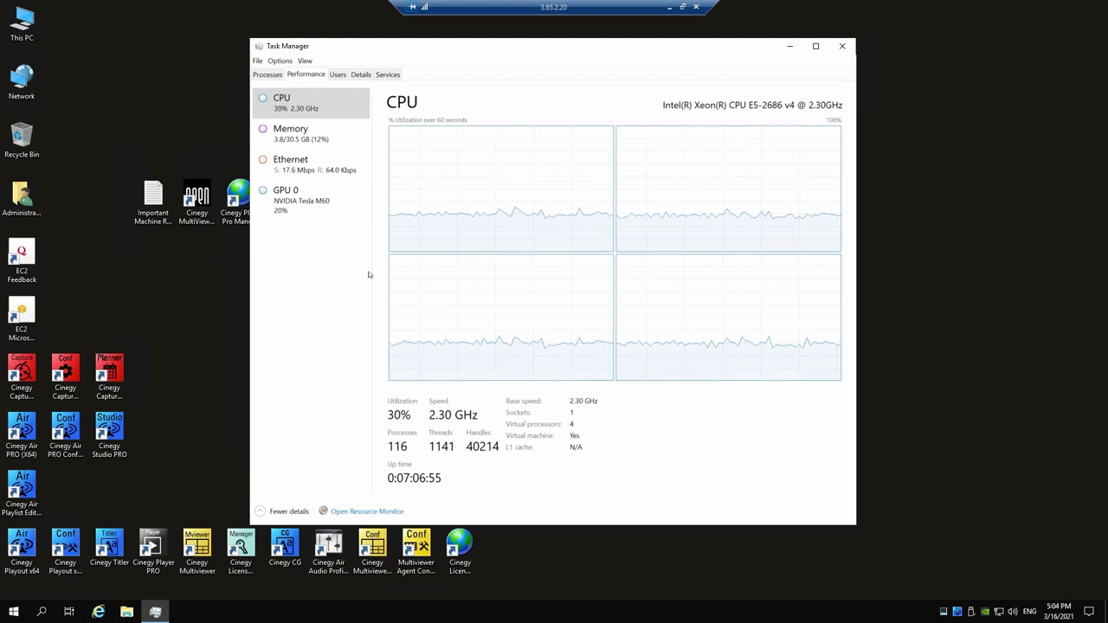
click(319, 207)
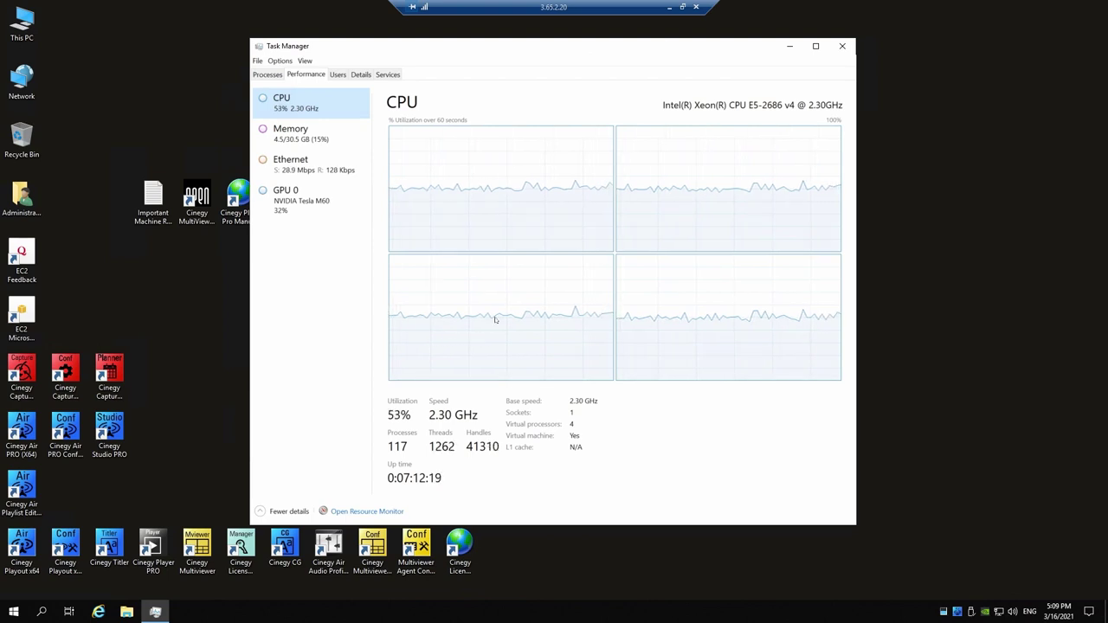
click(302, 212)
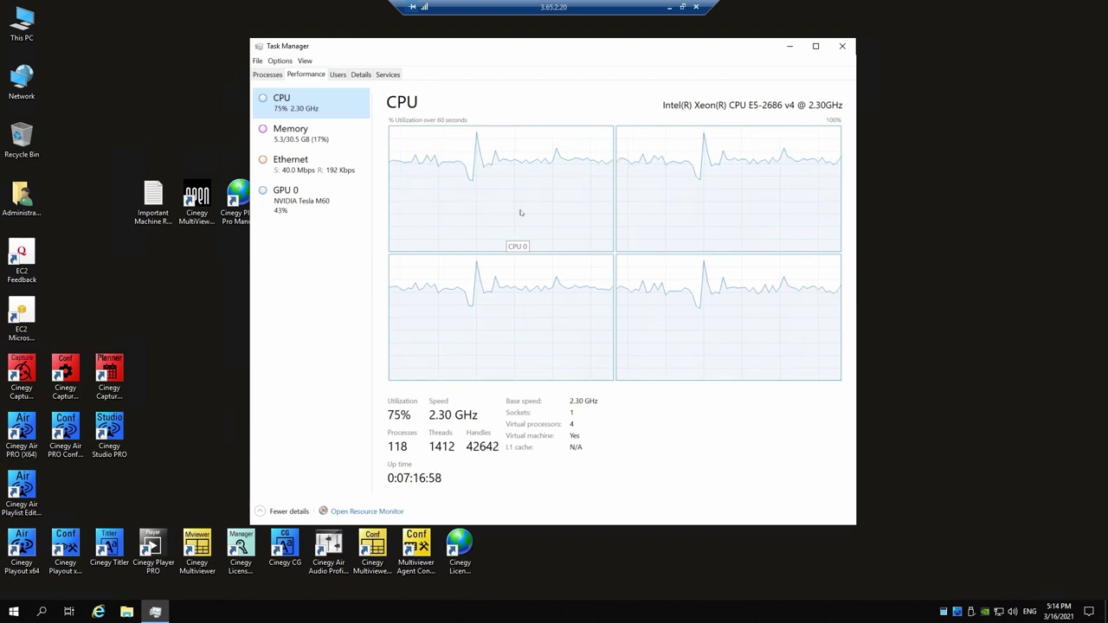
click(329, 205)
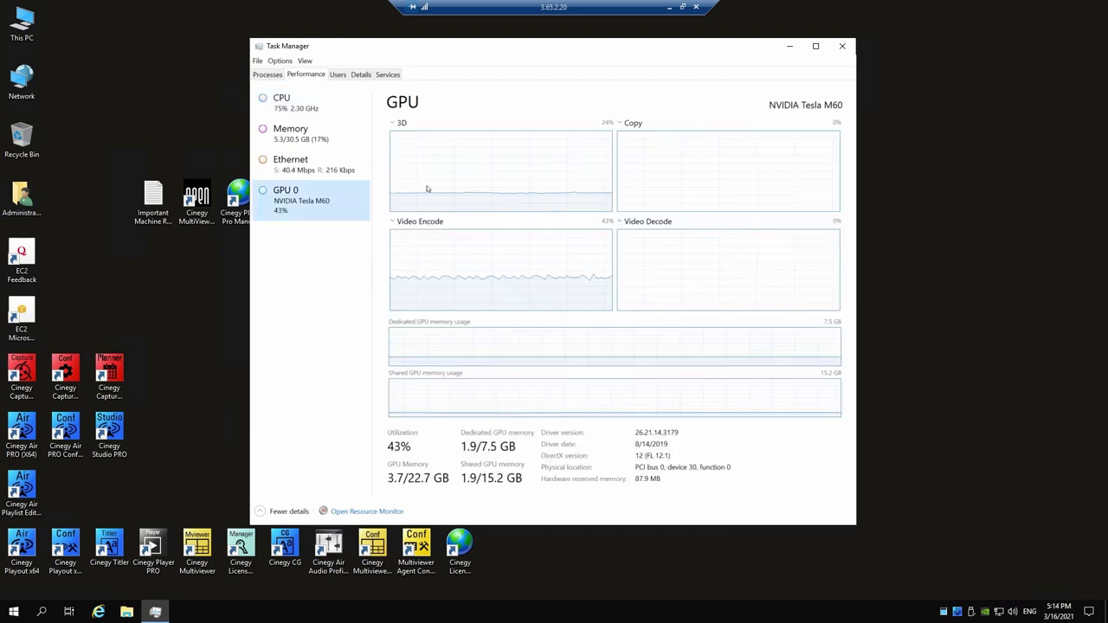
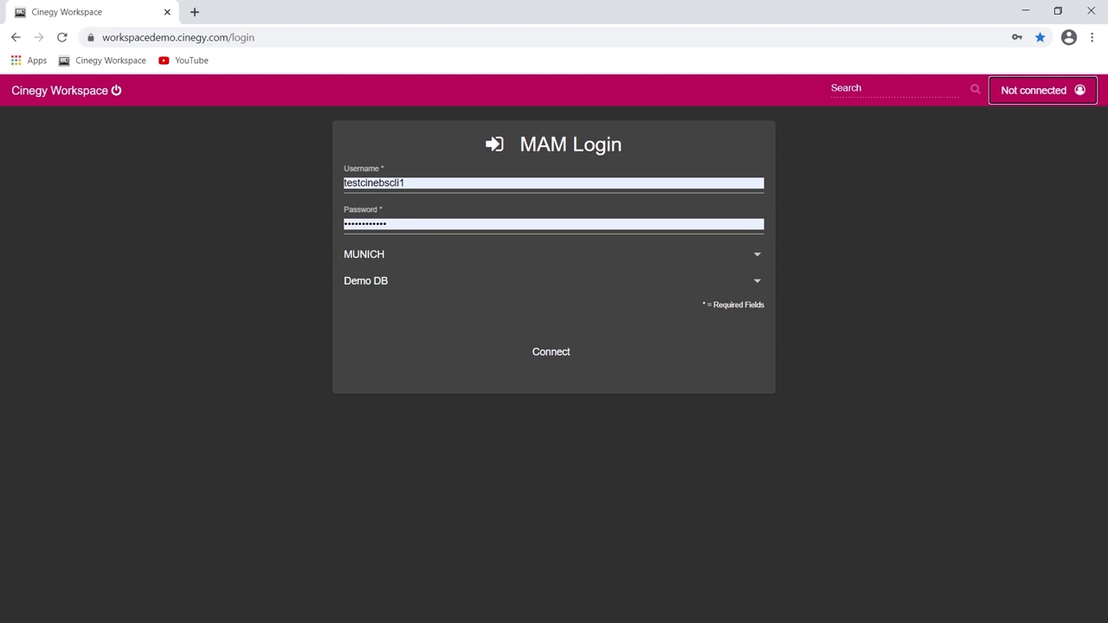
- In Cinegy Workspace, log in to the MAM and open the Eldorado HD roll under Workspace > Demo Content > Demo HD
click(556, 355)
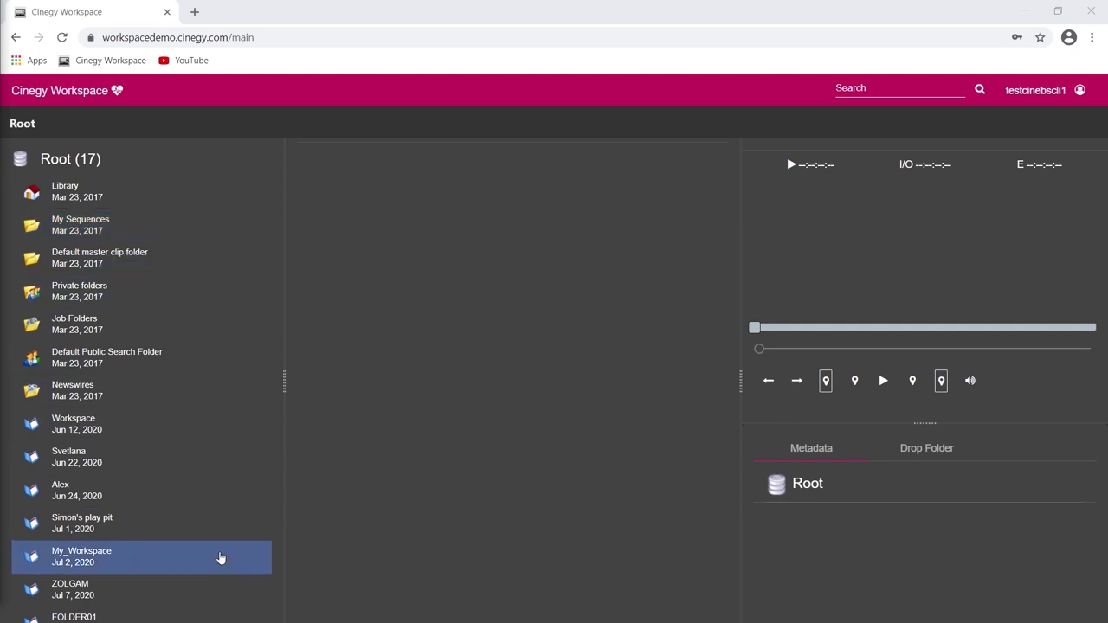
double_click(160, 429)
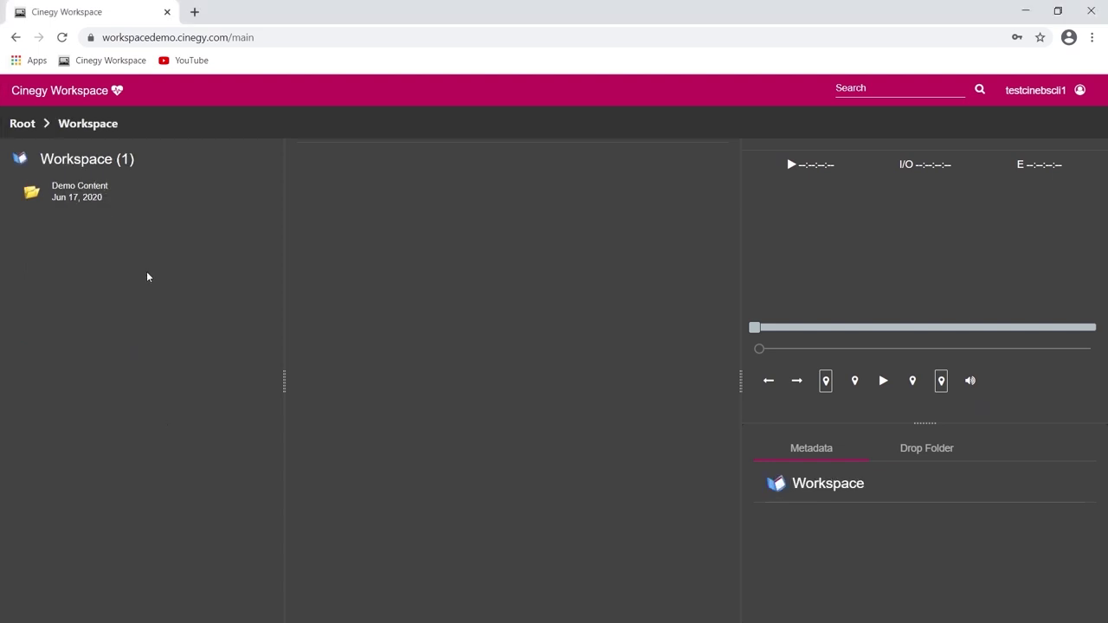
double_click(74, 204)
double_click(89, 202)
click(119, 227)
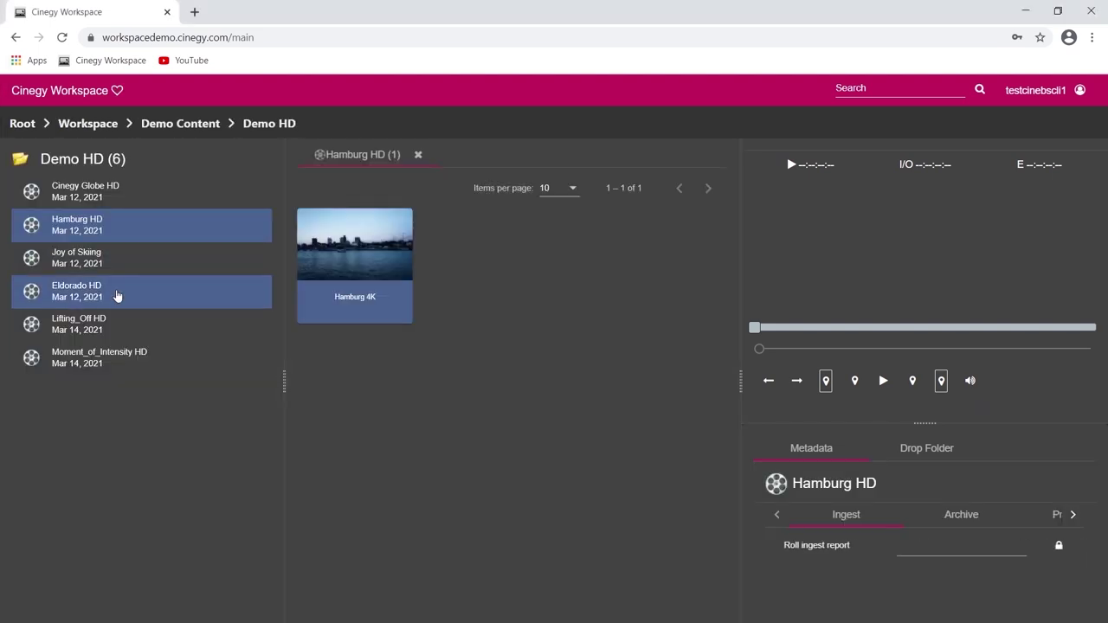
click(116, 294)
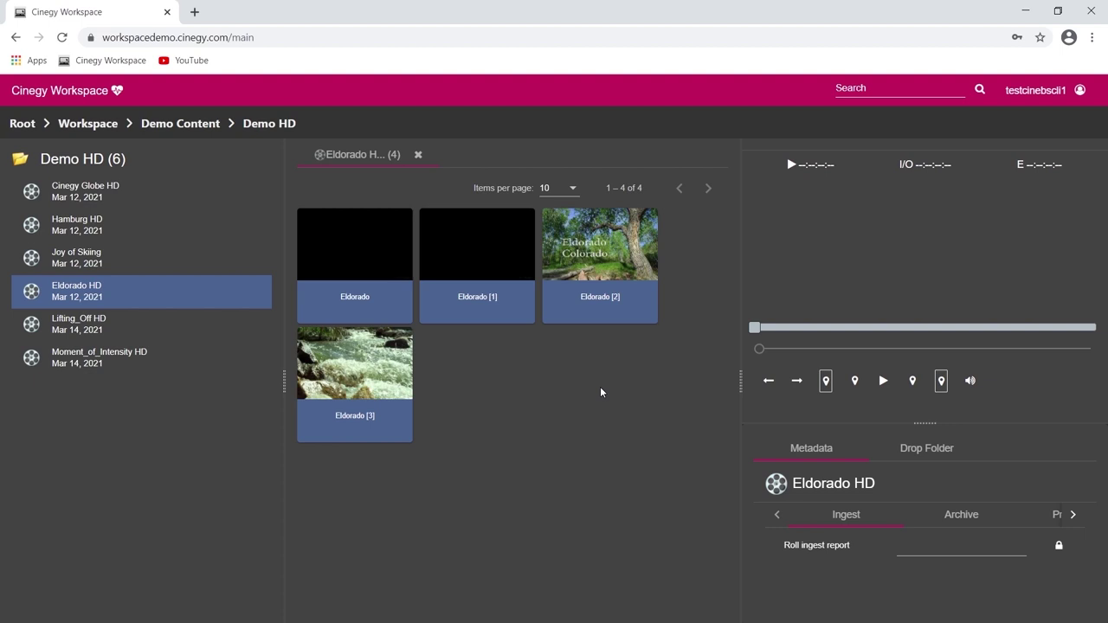
- Set the clip description of the Eldorado clip to "My nice shot!" and save it
click(482, 263)
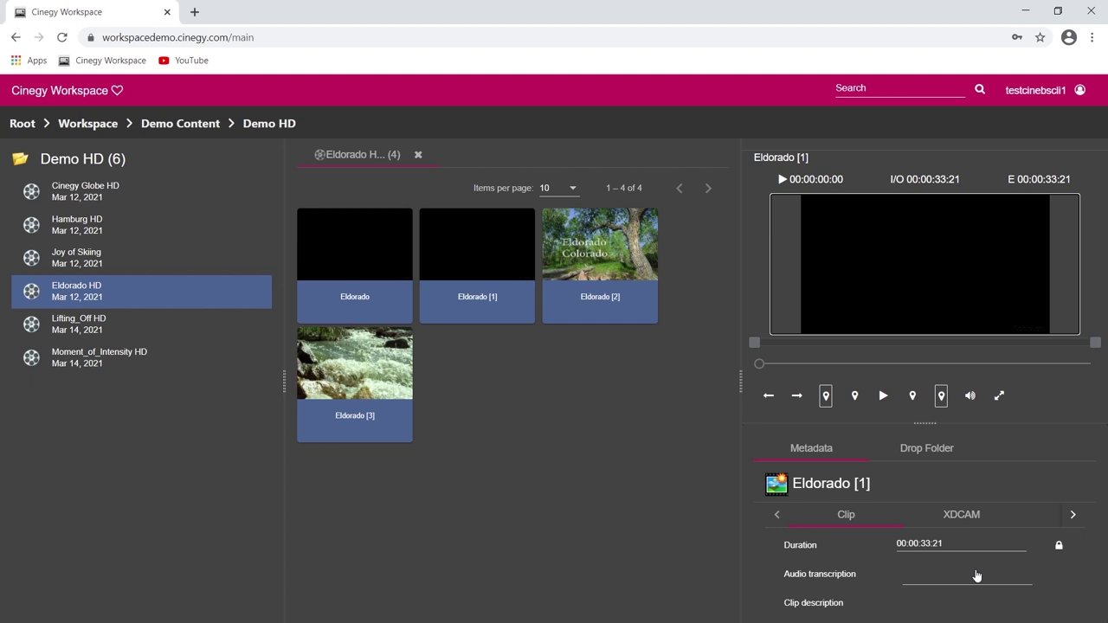
click(381, 267)
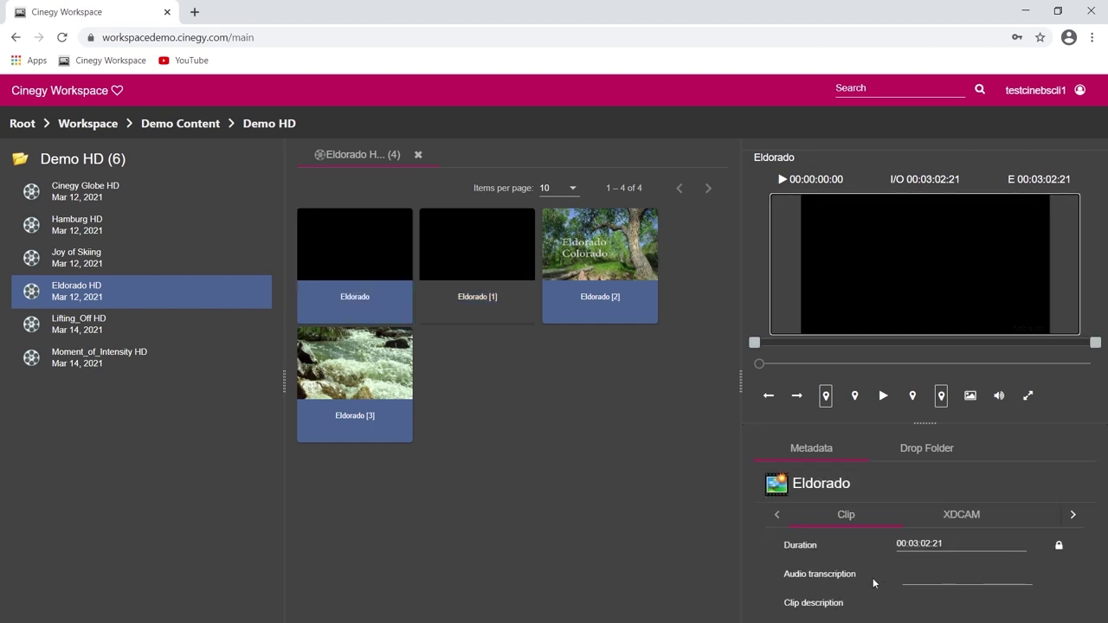
click(927, 603)
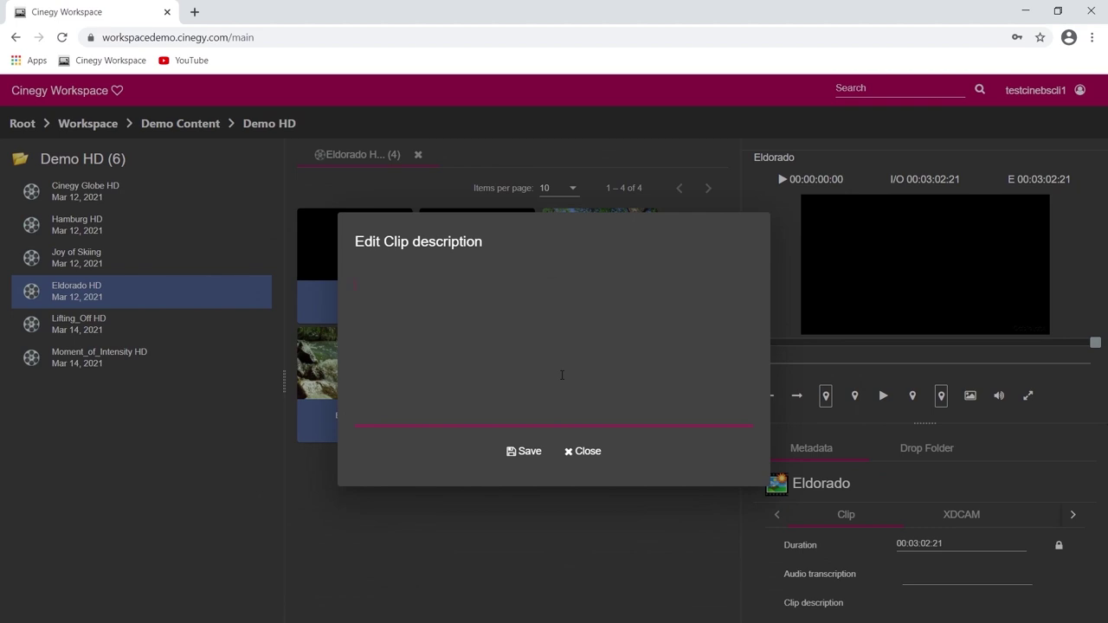
text(My nice shot!)
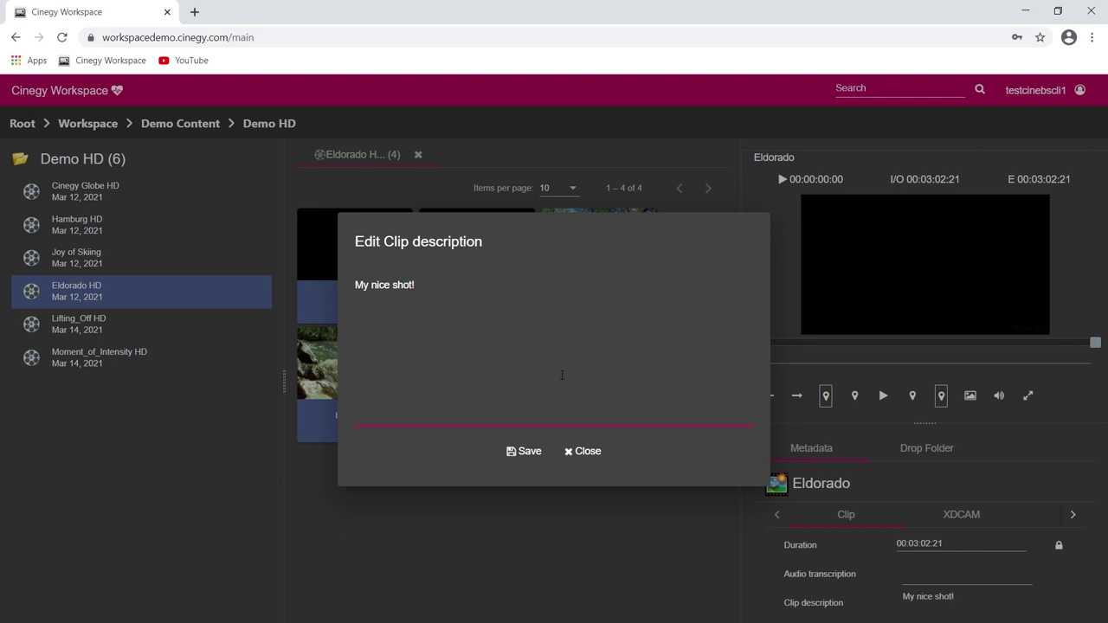
click(538, 452)
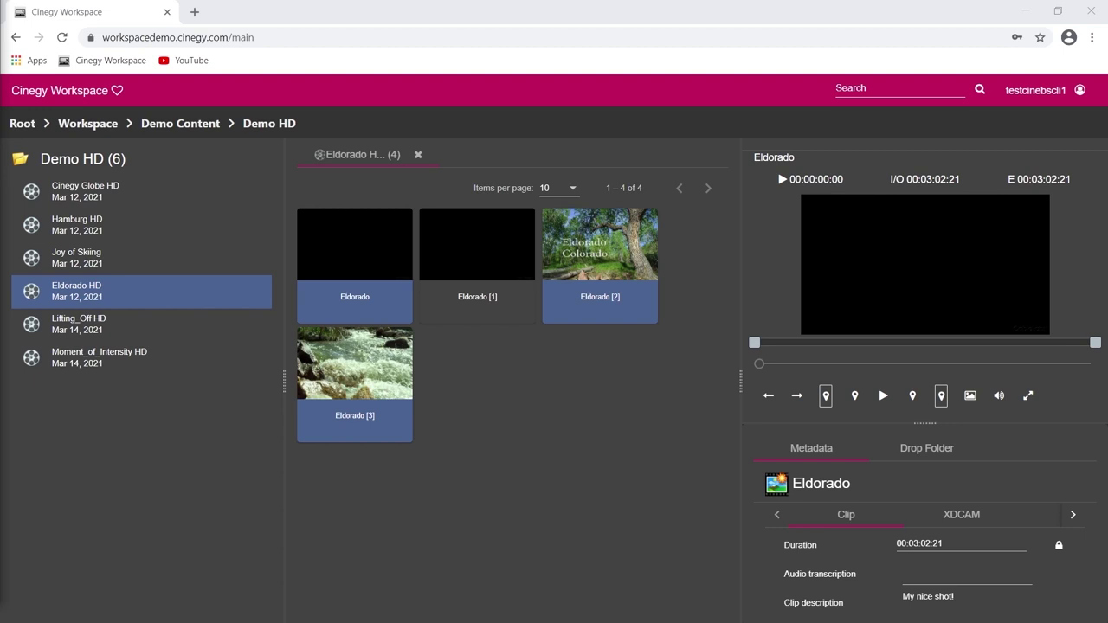
- Play the Eldorado [2] clip, jump about a third of the way through, and pause it
click(599, 293)
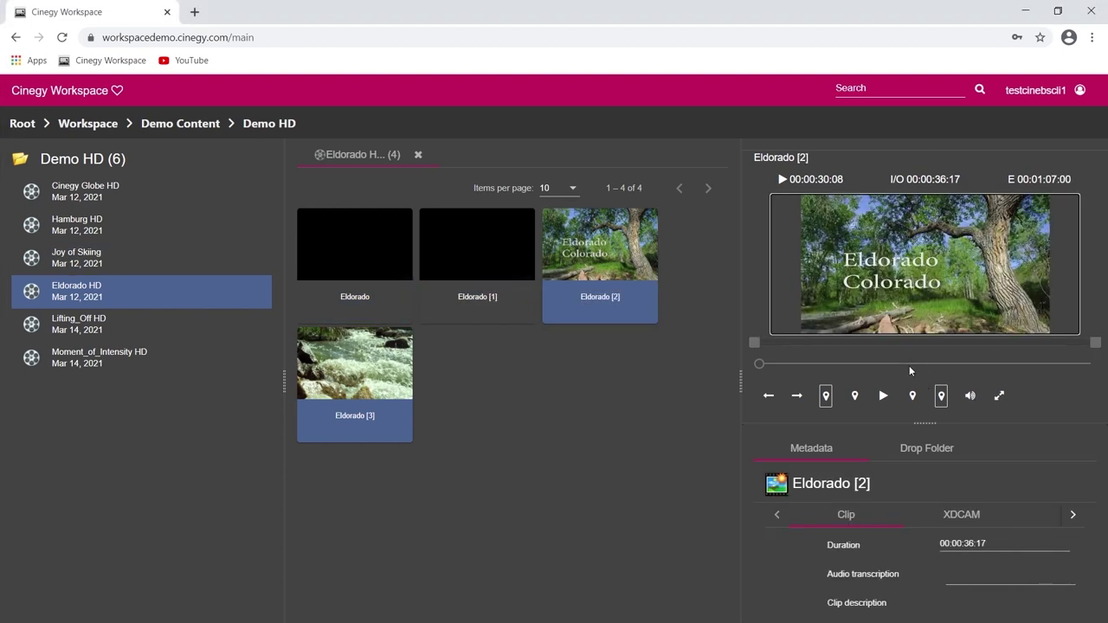
click(884, 398)
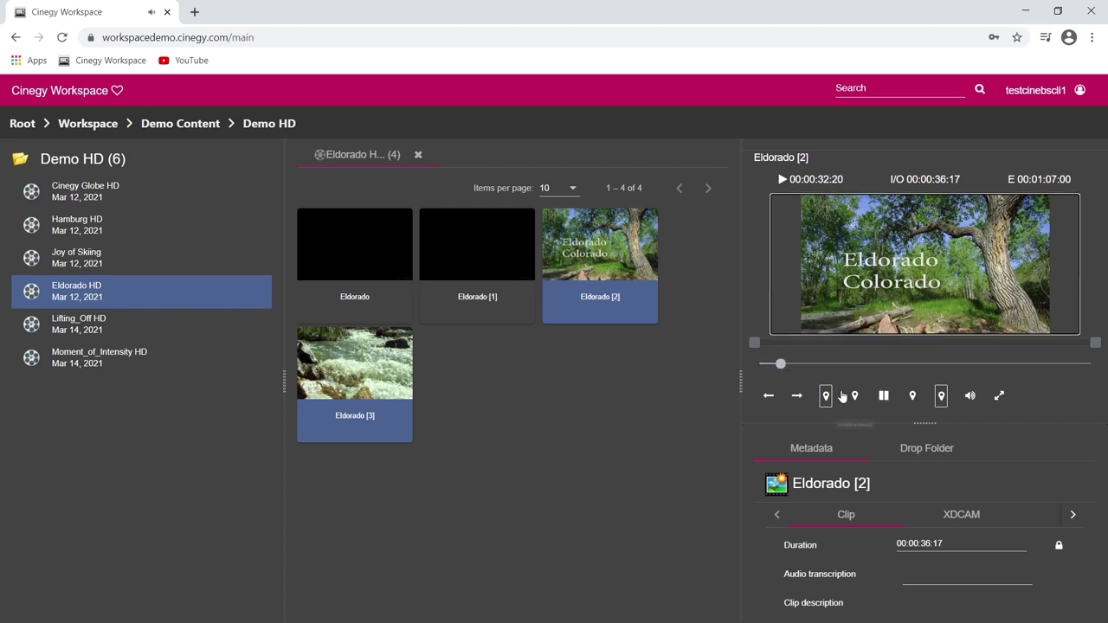
click(861, 363)
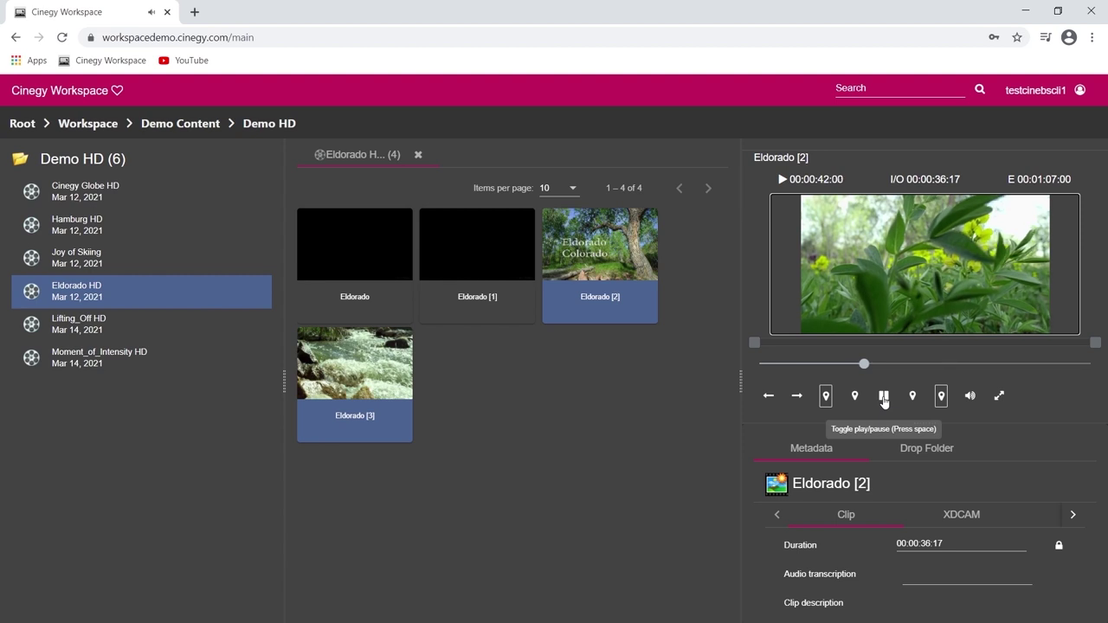
click(884, 398)
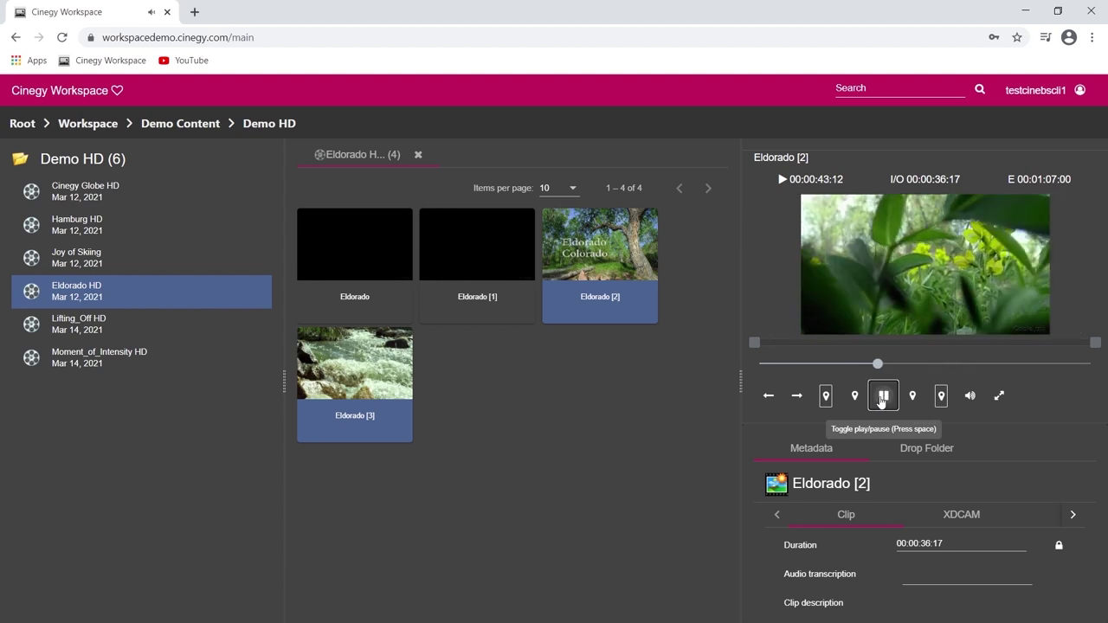
- Load the Eldorado [3] clip in the player, play it briefly and pause it
click(360, 376)
click(883, 397)
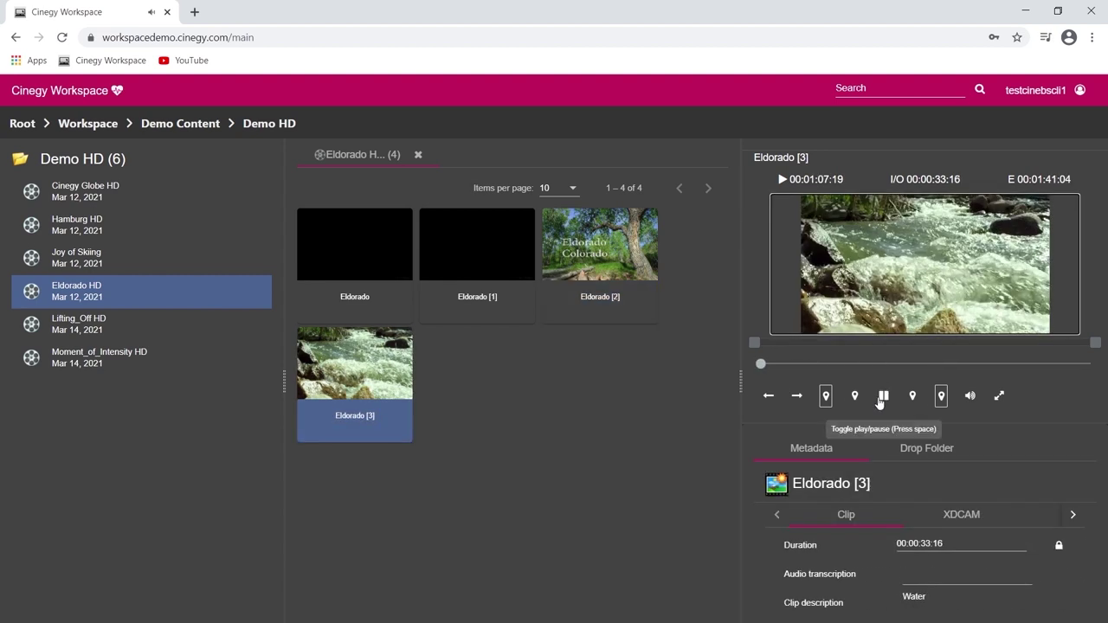
click(884, 398)
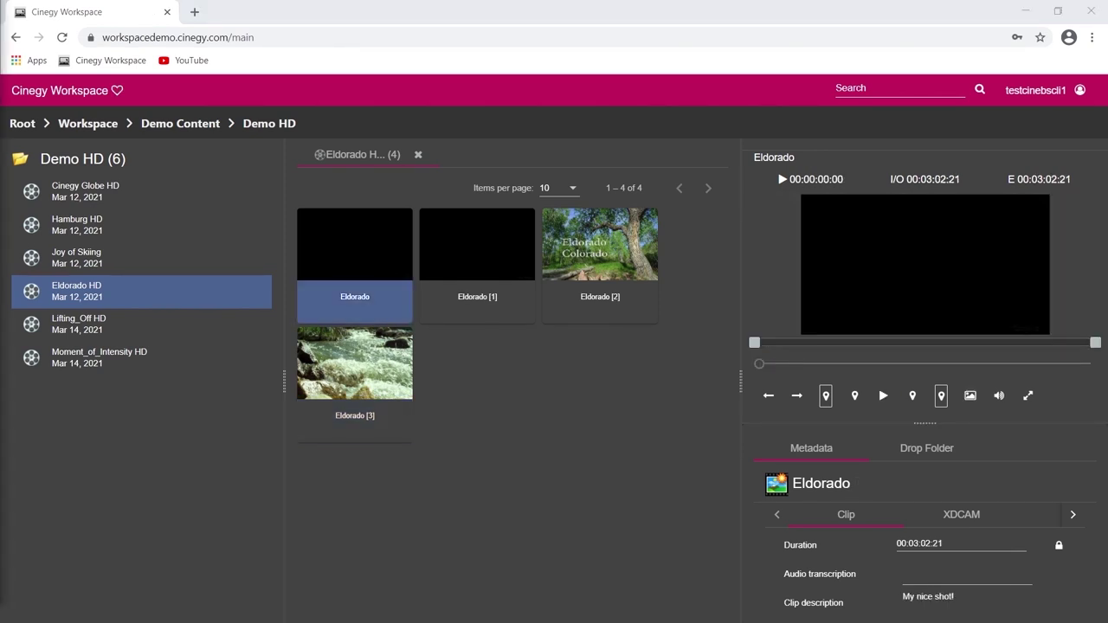
- Create a subclip of the Eldorado clip with the in point at about 00:00:32 and the out point at 00:01:32:16
click(354, 241)
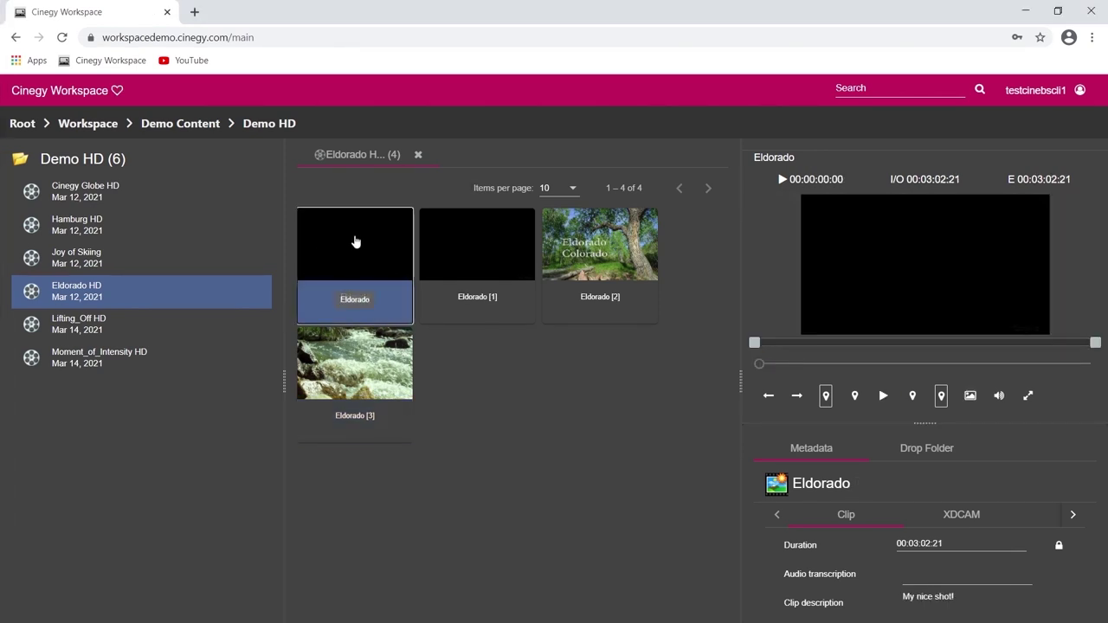
drag(760, 364, 905, 364)
click(854, 397)
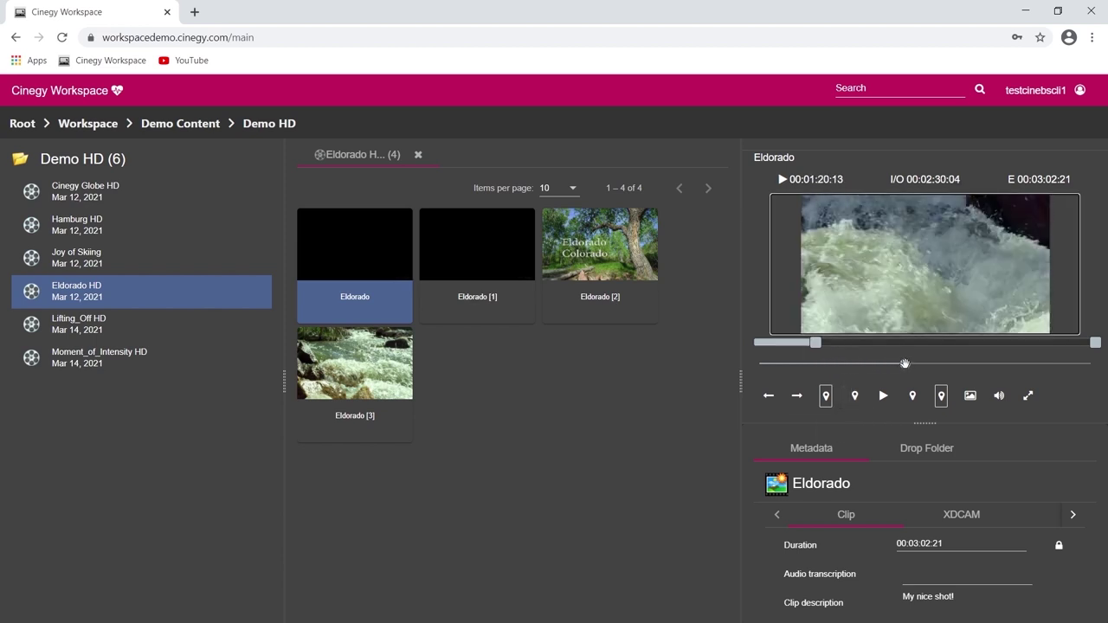
click(885, 398)
click(884, 397)
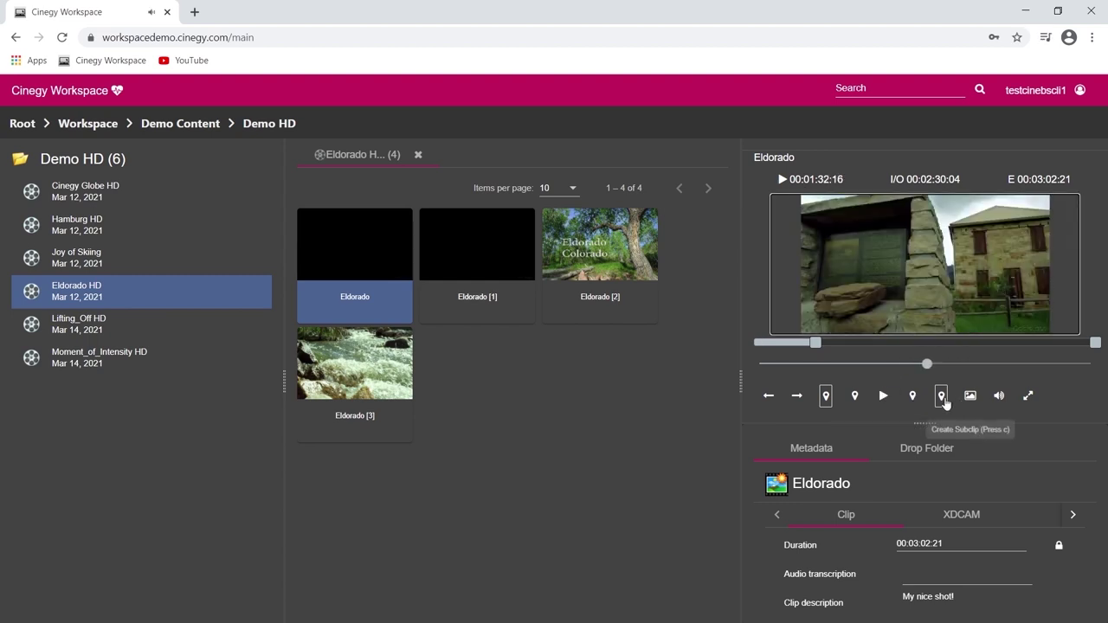
click(913, 399)
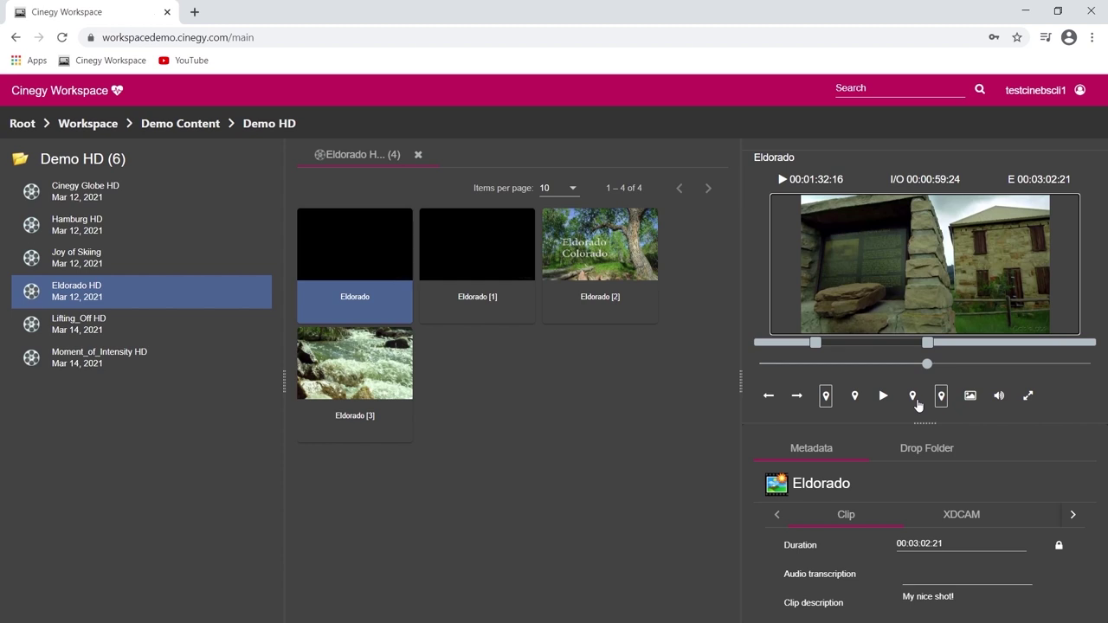
click(914, 398)
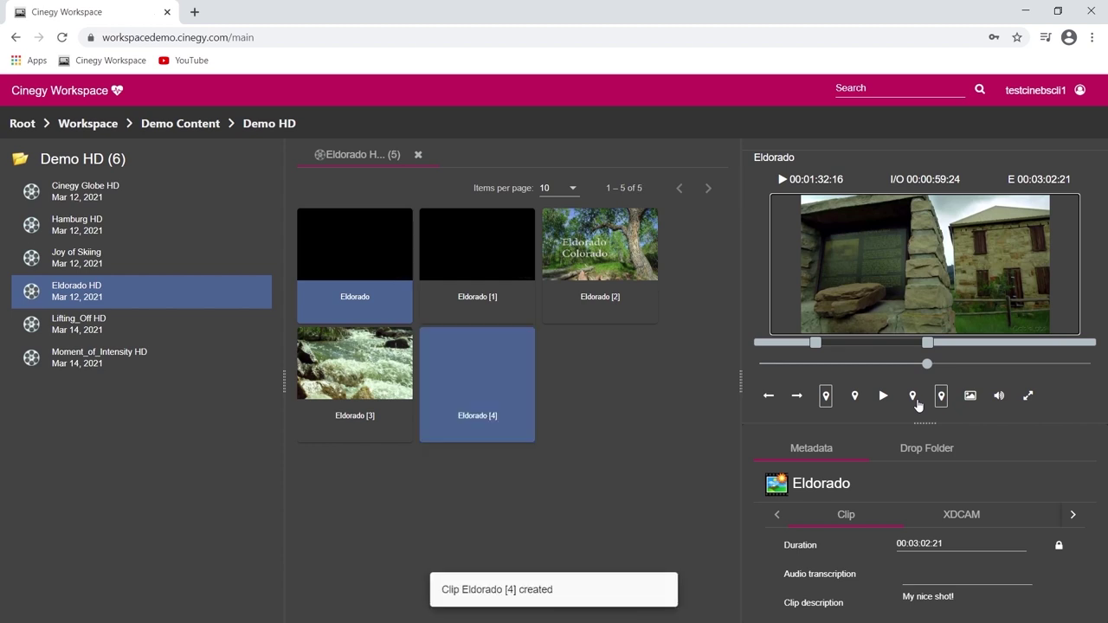
- Load the new Eldorado [4] subclip, play it, jump to about the middle and pause it
click(505, 370)
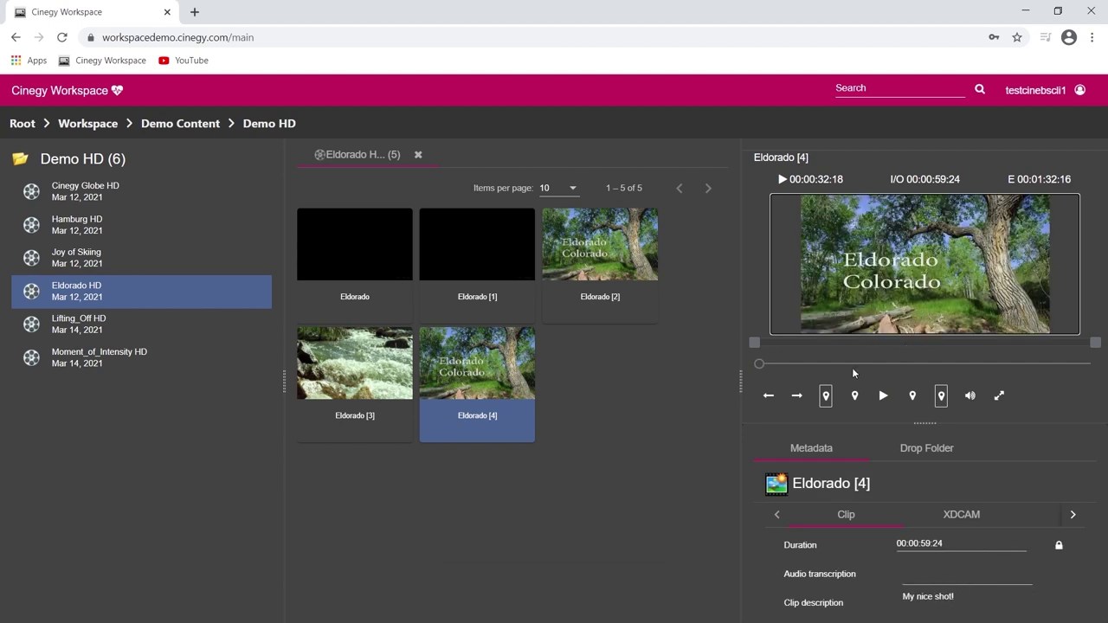
click(884, 397)
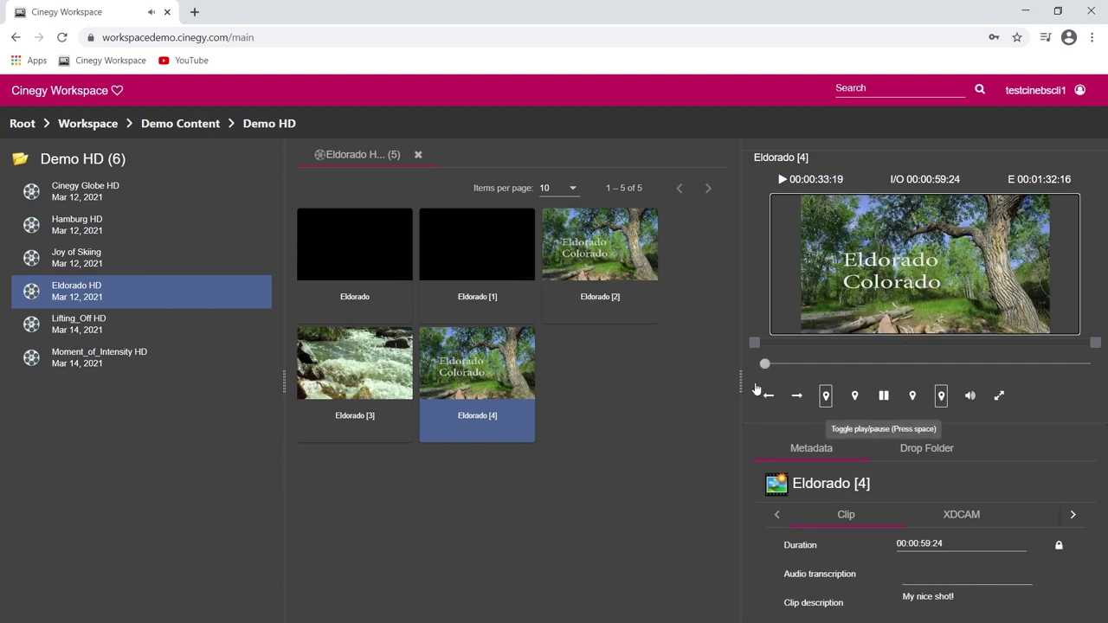
drag(767, 365, 913, 365)
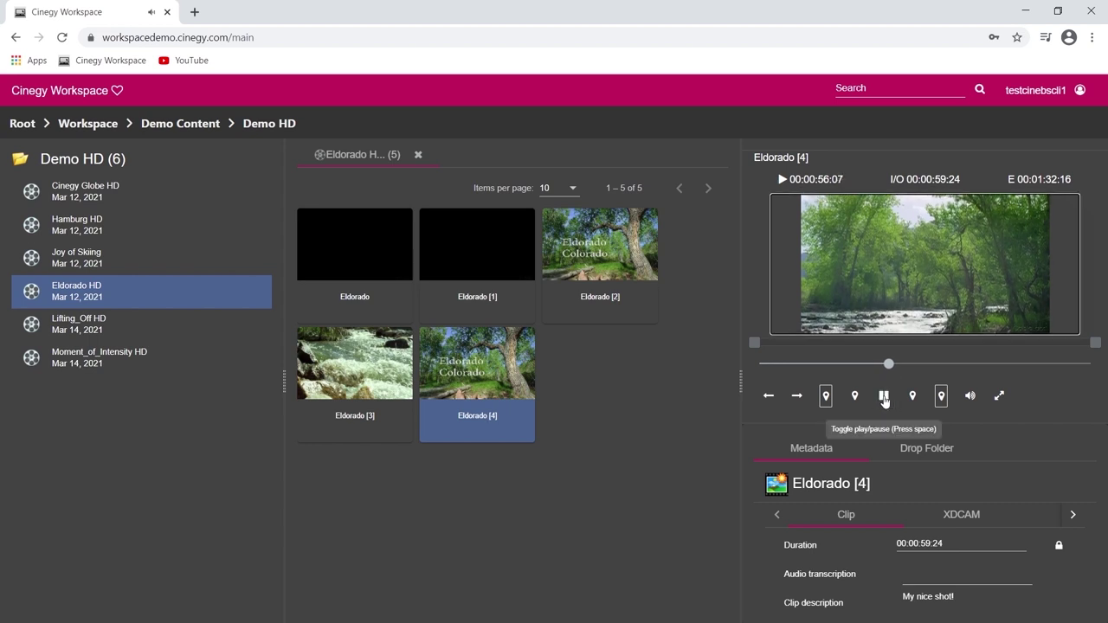
click(884, 397)
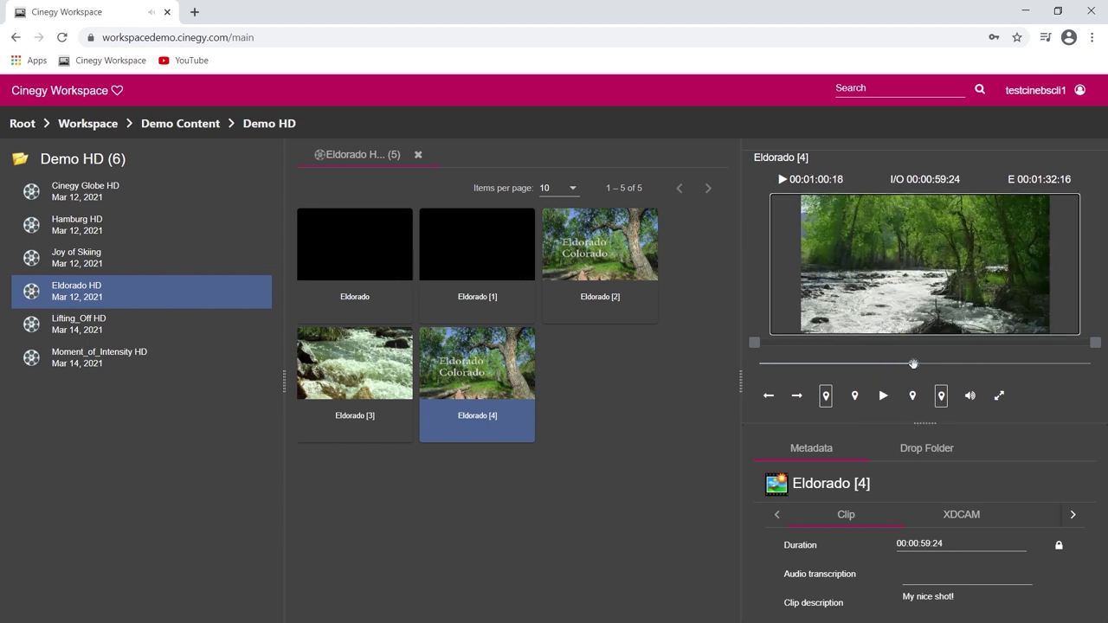
- Enter "Running water" as the comment in the Eldorado [4] clip metadata
scroll(944, 539, down, 1)
click(933, 584)
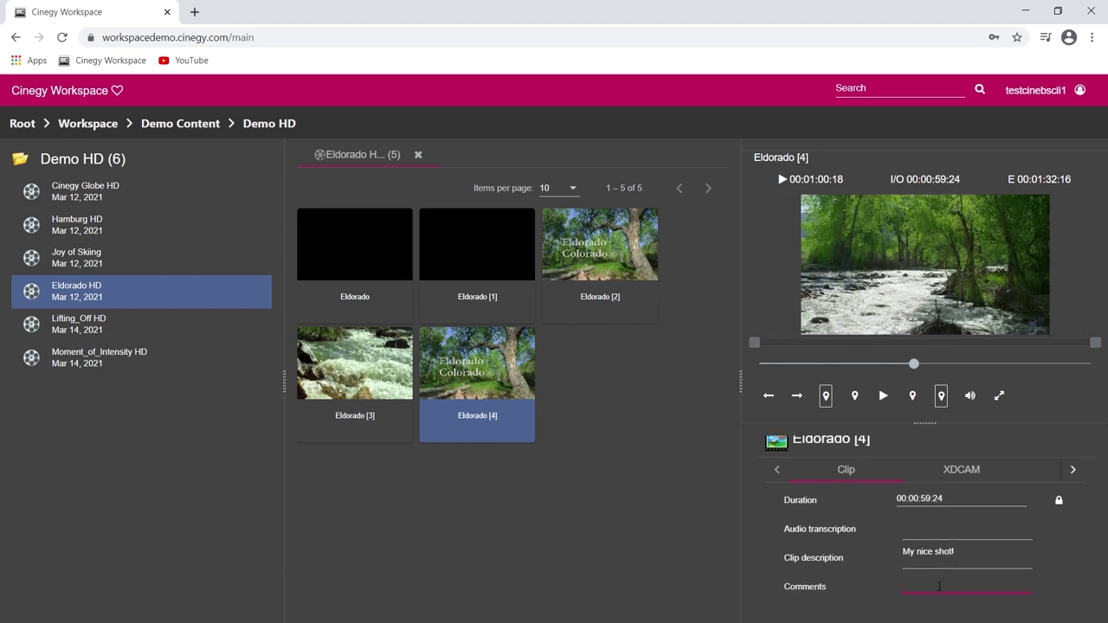
text(Running water)
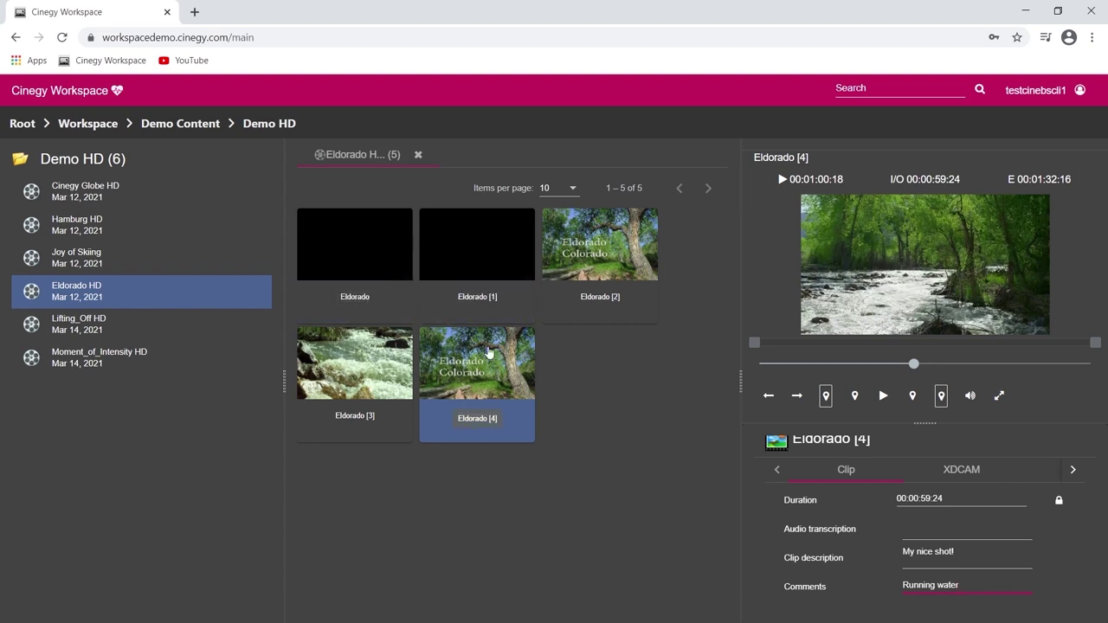
- From the root, open the Joy of Skiing bin in the My Best Shots folder of the personal workspace dated Feb 25, 2021
click(24, 126)
scroll(78, 529, down, 1)
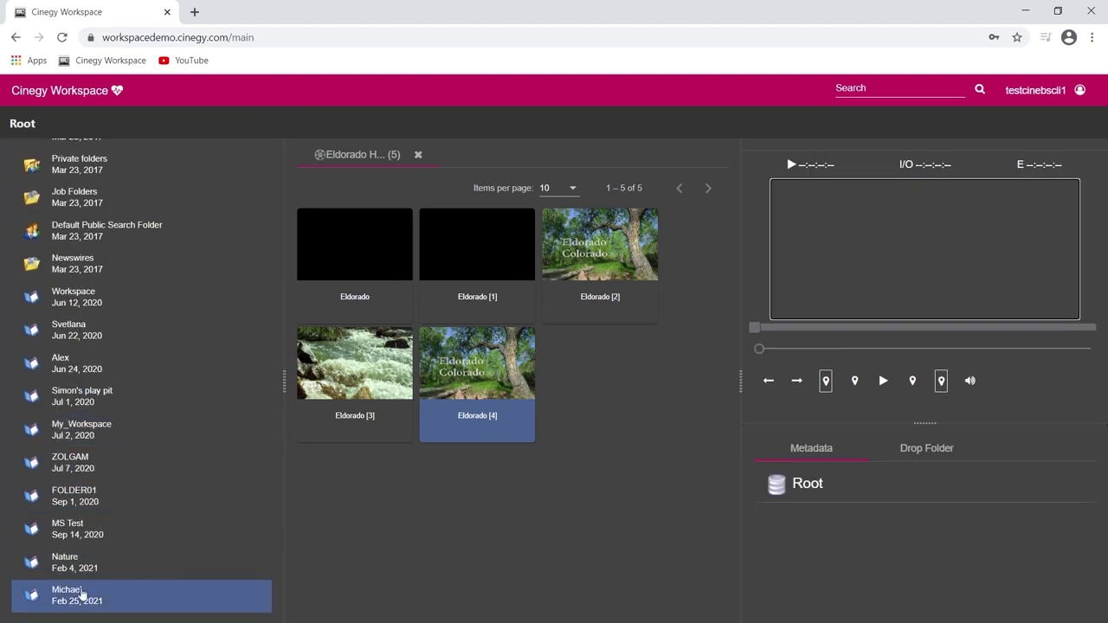
click(82, 596)
double_click(87, 199)
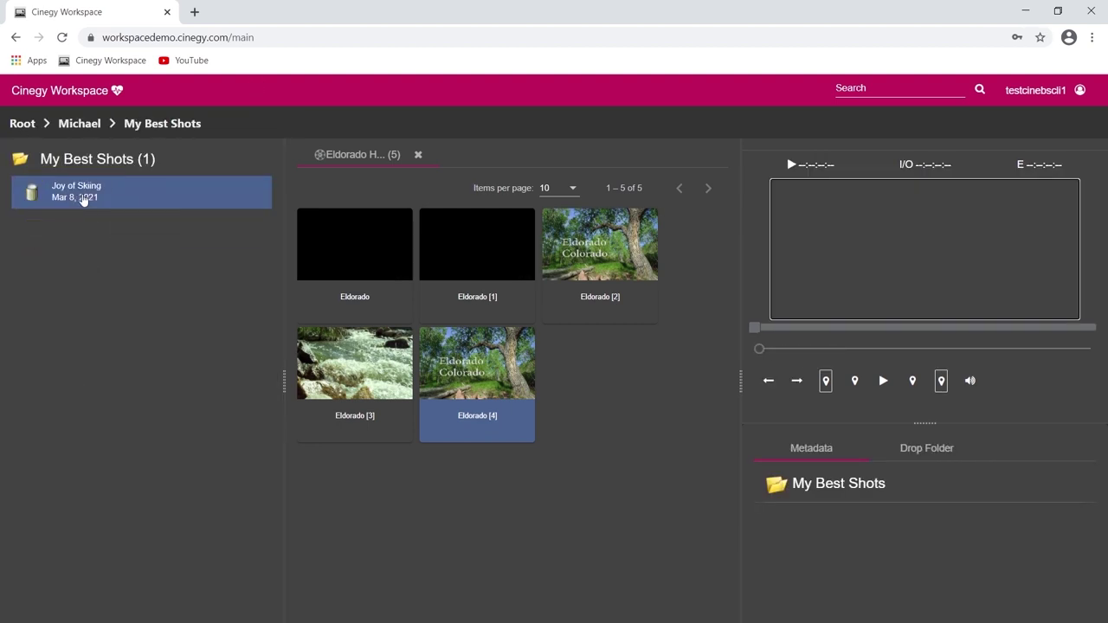
double_click(81, 198)
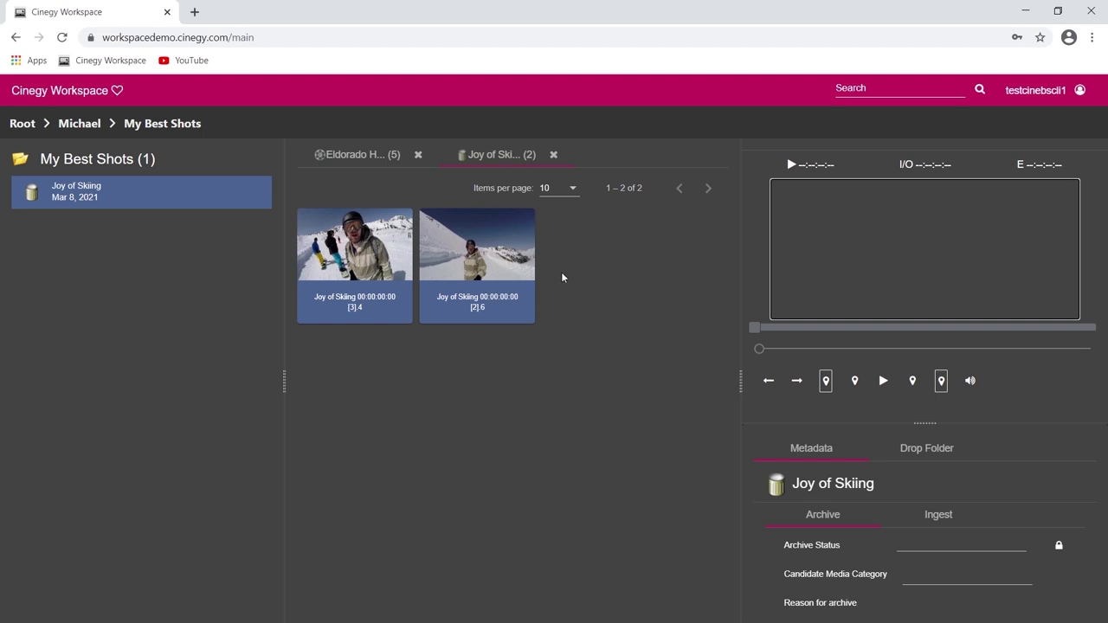
- Create a subclip of Joy of Skiing [2].6 from about 00:02:50 to 00:03:08 and load it in the player
click(497, 277)
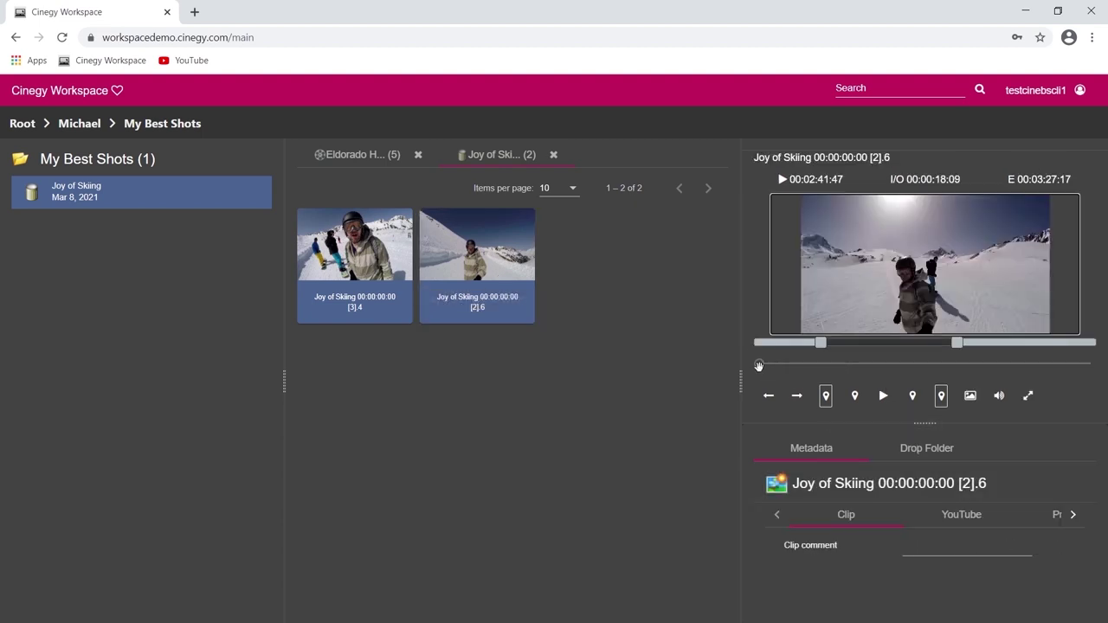
click(822, 365)
drag(823, 365, 821, 365)
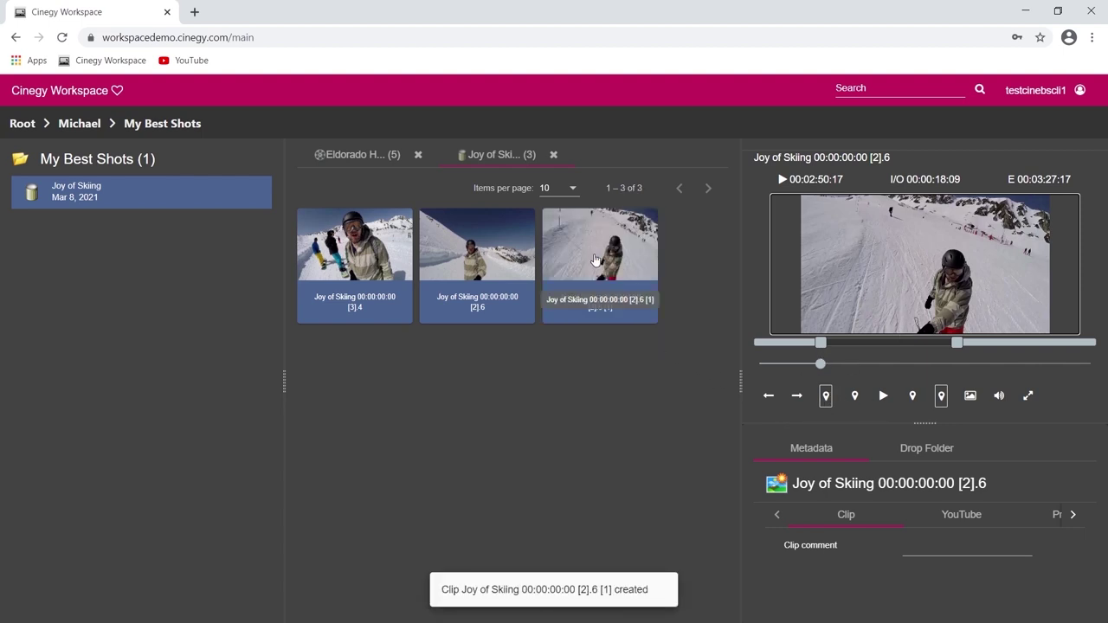
click(596, 259)
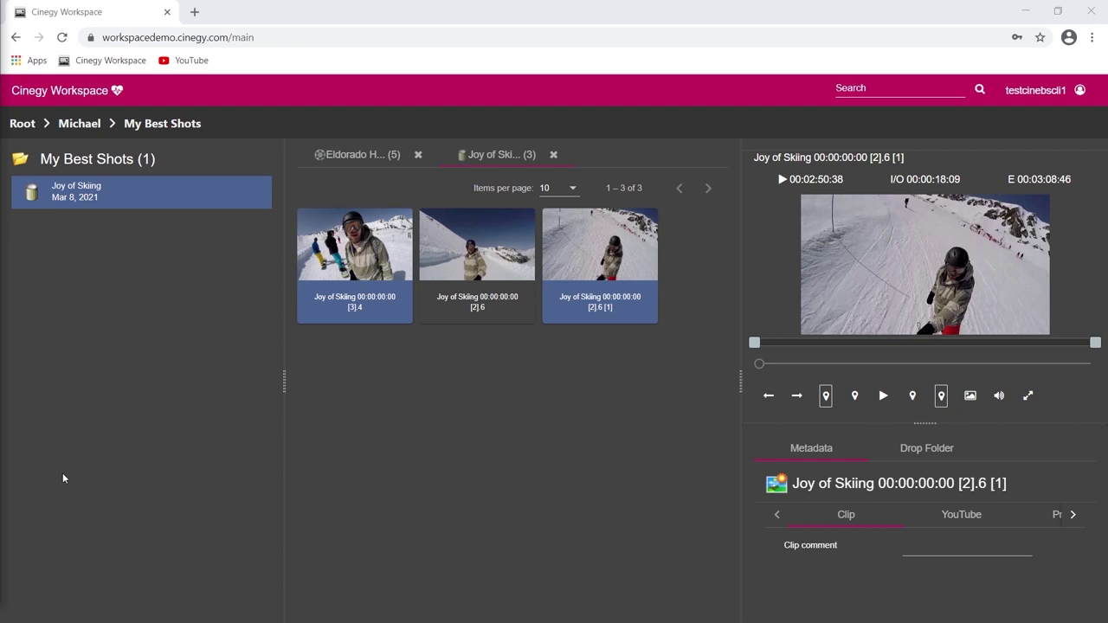
- Start sending the Joy of Skiing [2].6 [1] subclip to the Publishing job target "Publish to Cinegy YouTube Channel"
right_click(596, 310)
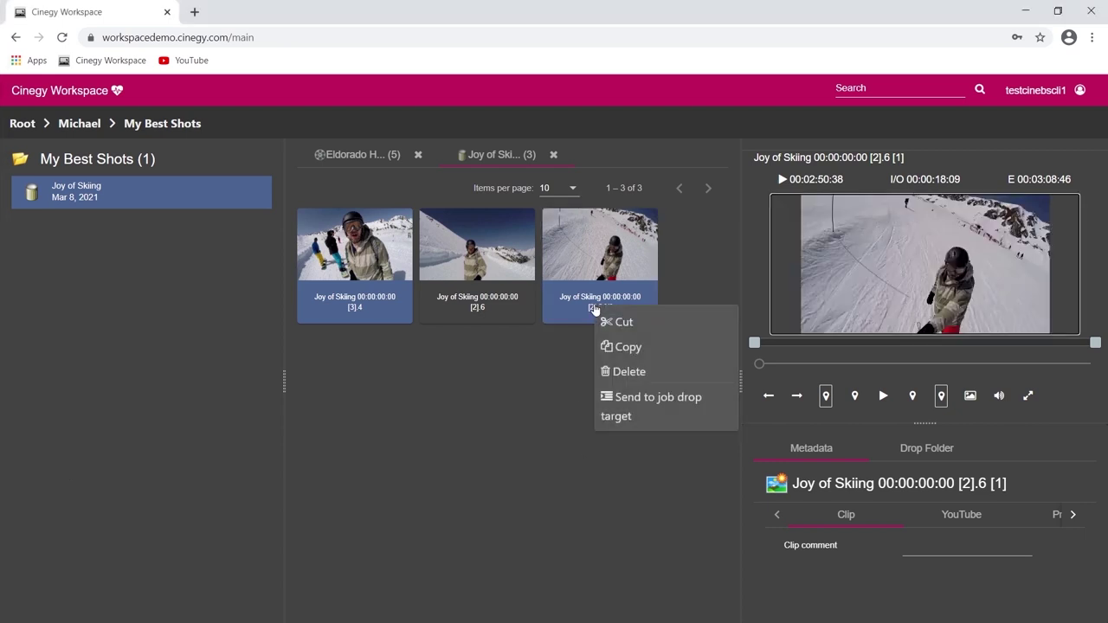
click(633, 413)
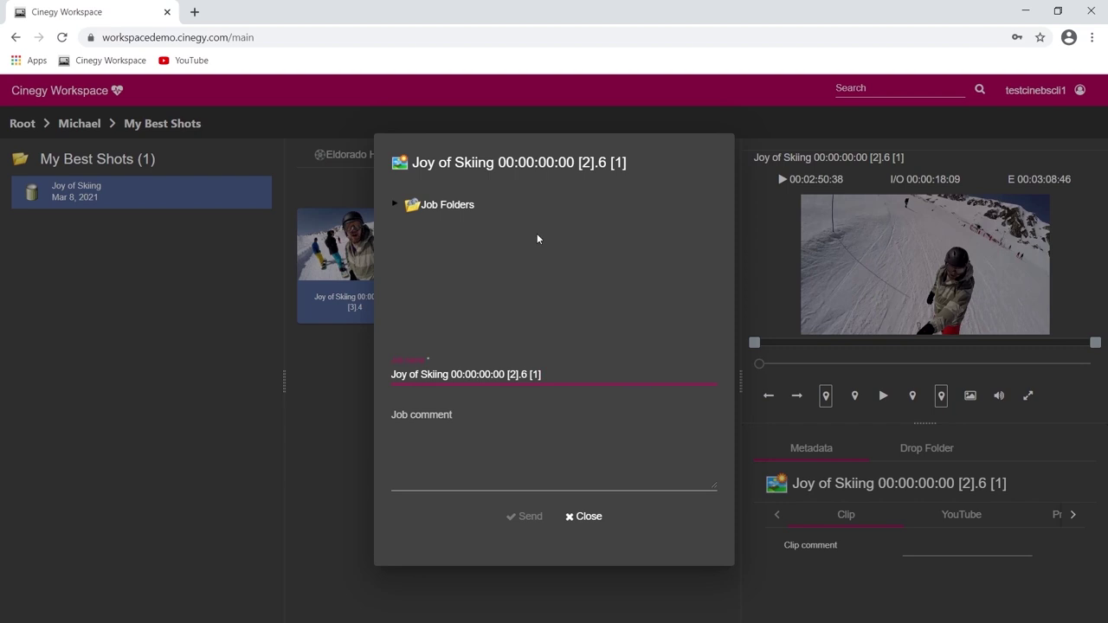
click(445, 210)
click(496, 296)
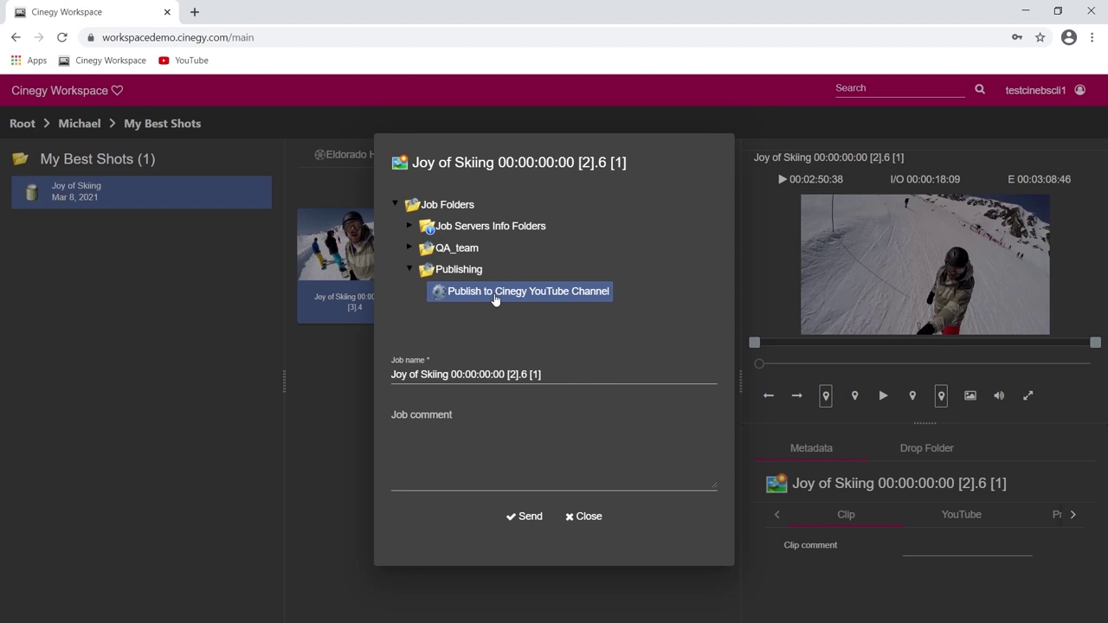
- Name the job "King of Skiing", add the comment "The best moments of snowboarding! Nice weather, perfect snow." and send it
click(570, 376)
key(ctrl+a)
text(King of Skiing)
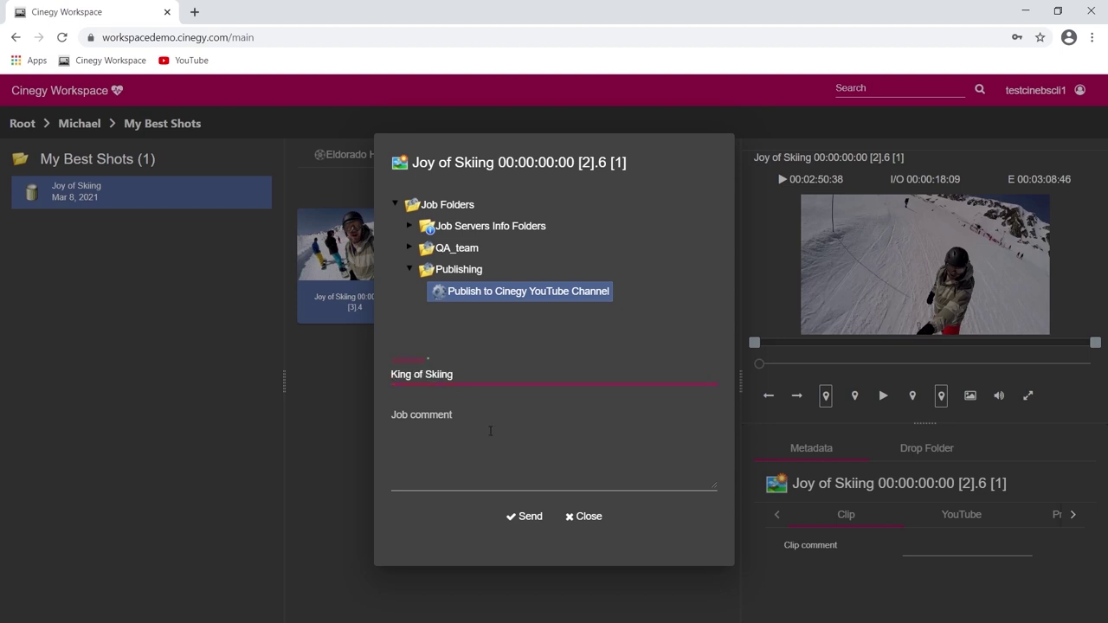
click(494, 461)
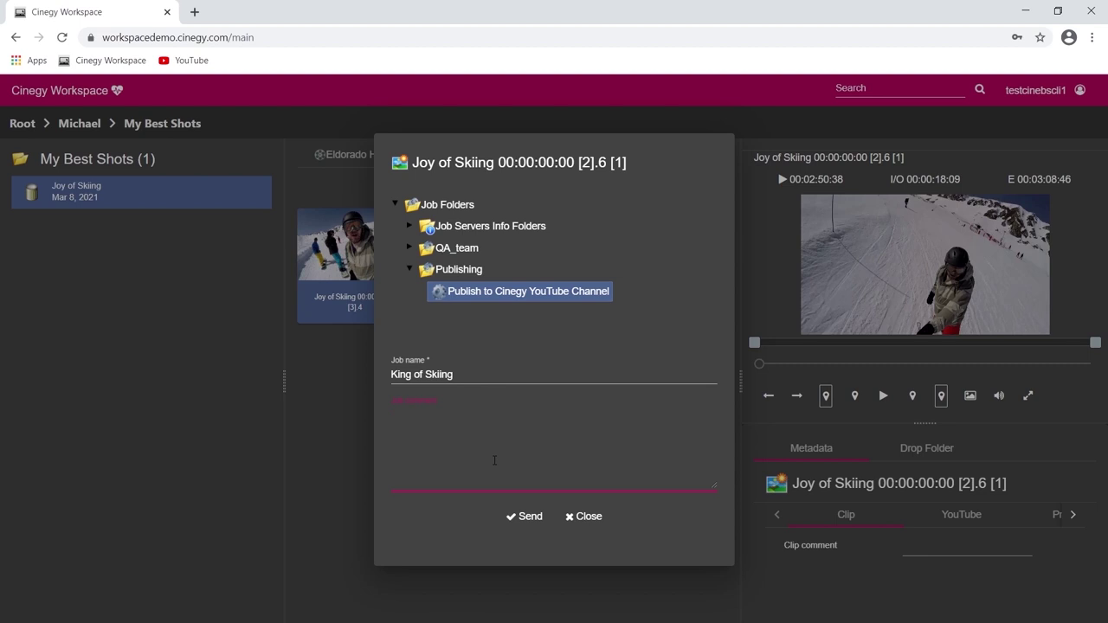
key(alt+Tab)
key(alt+Tab)
text(The best moments of snowboarding! Nice weather, perfect snow.)
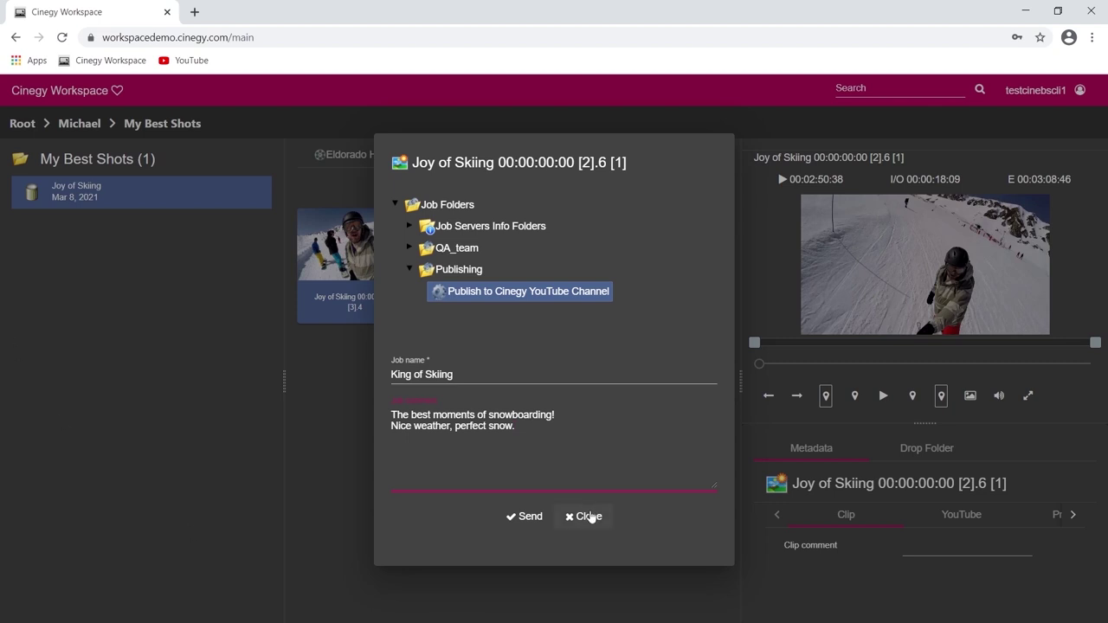
click(530, 517)
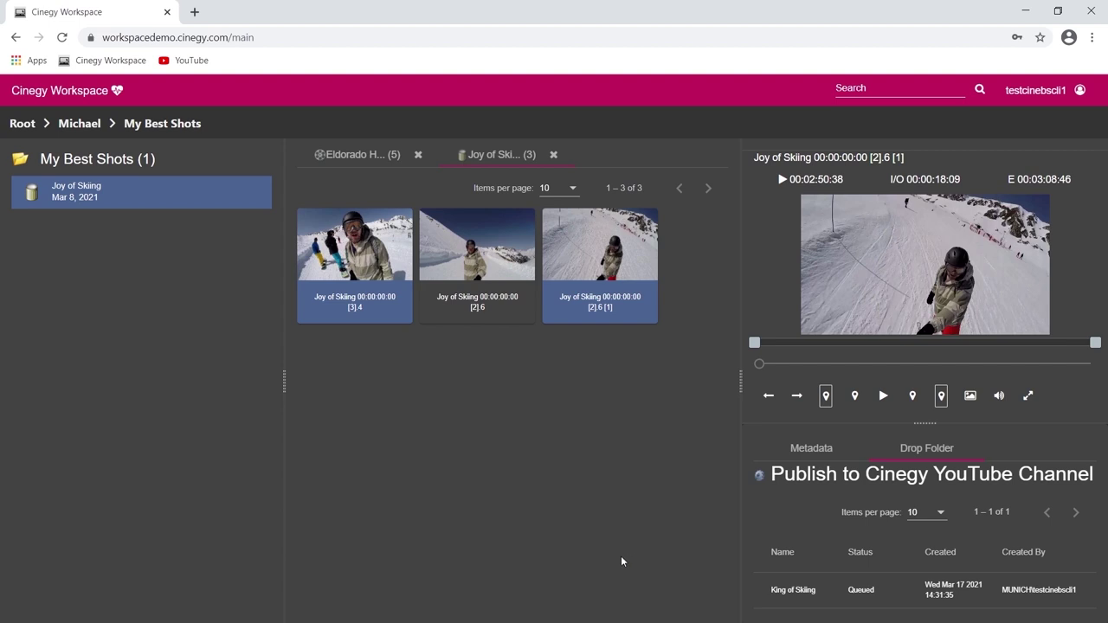
- Return to the root folder and load the Eldorado [2] and Eldorado clips from the Eldorado HD roll
click(23, 124)
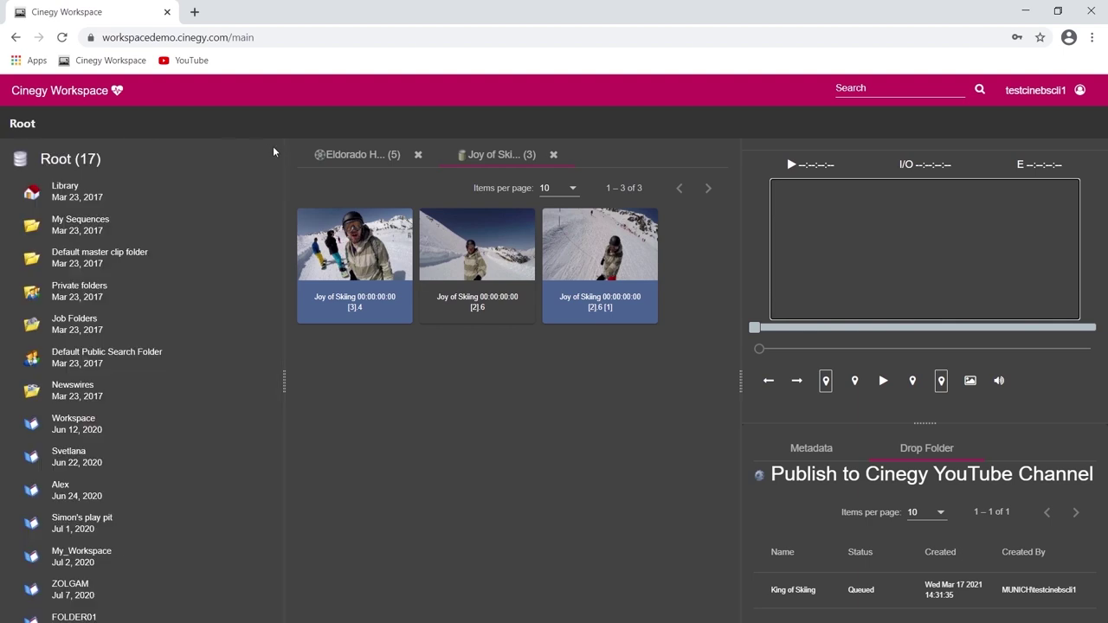
click(350, 156)
click(600, 273)
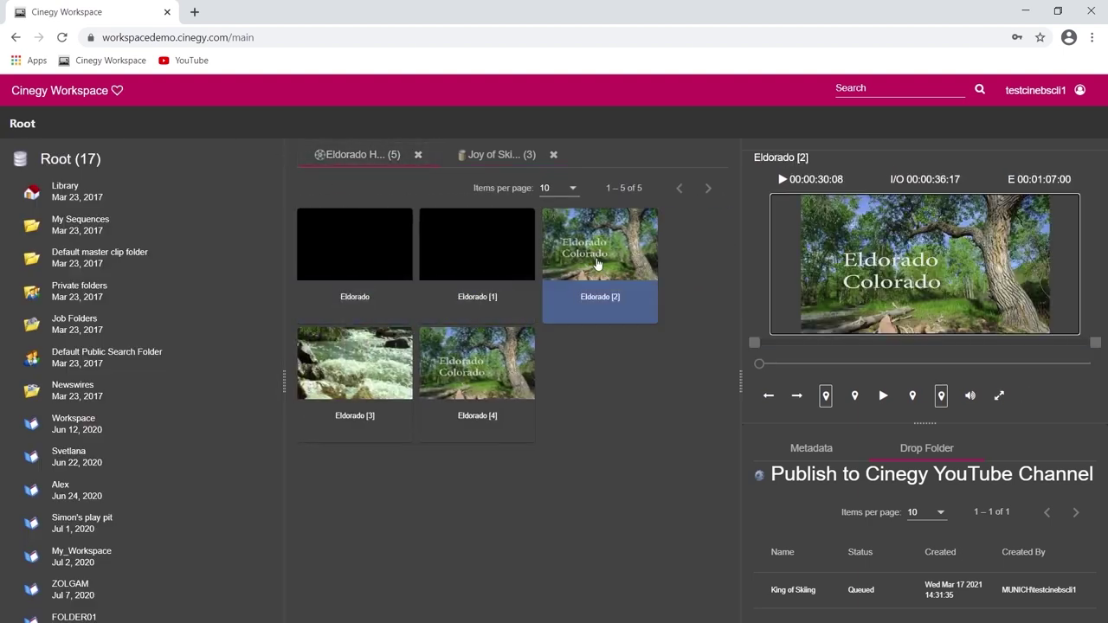
click(394, 290)
- Open Job Folders > Publishing and select Publish to Cinegy YouTube Channel to check the status of the King of Skiing job
double_click(76, 329)
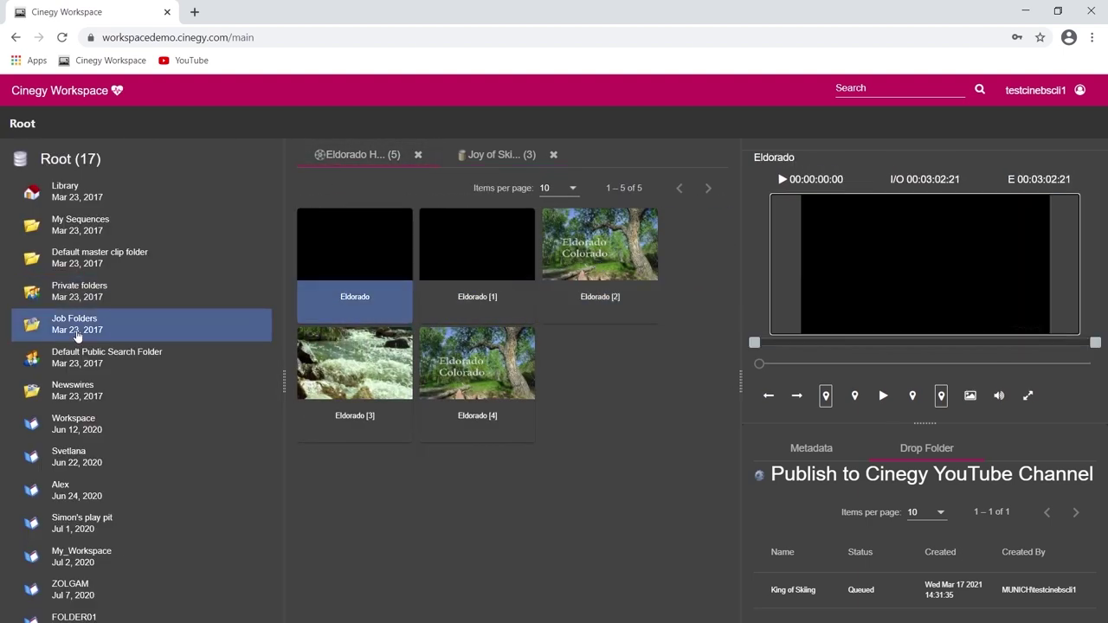
click(69, 223)
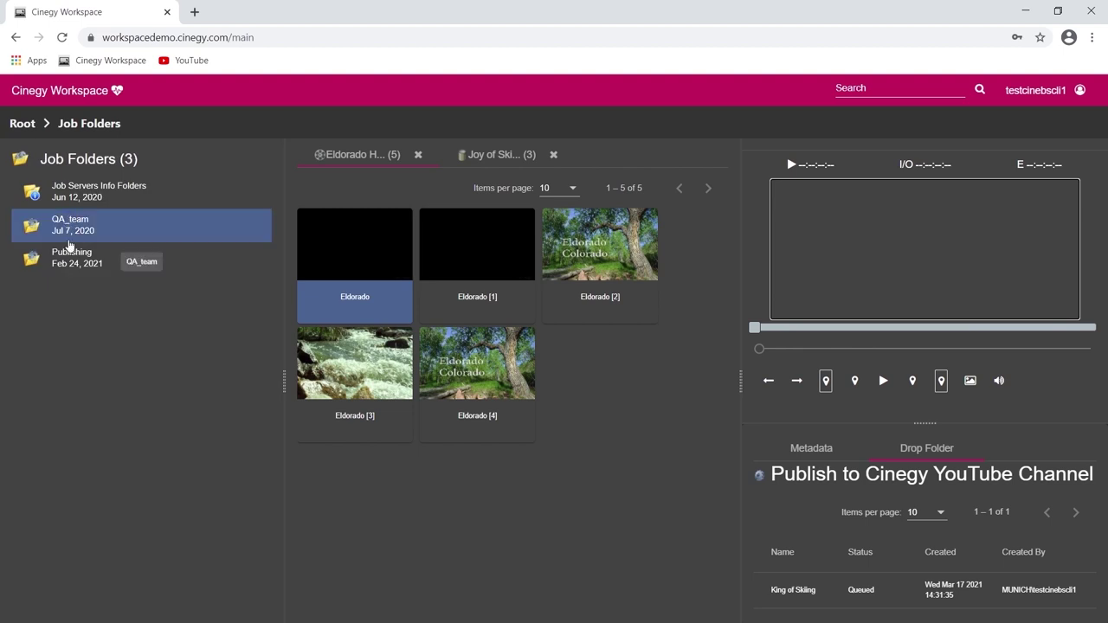
double_click(67, 259)
click(73, 191)
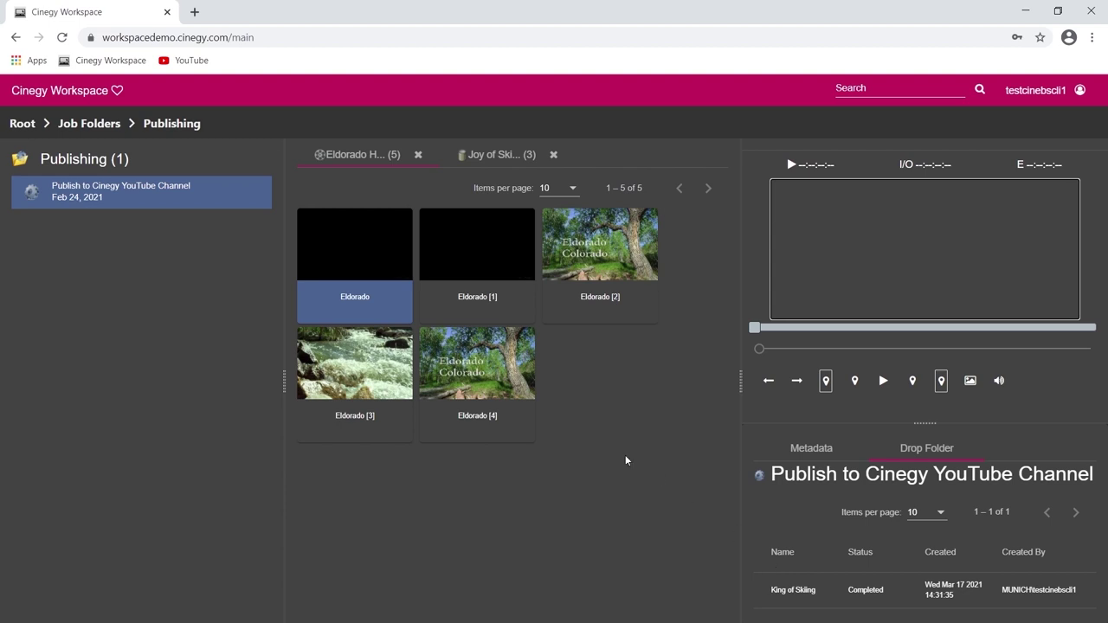
- Switch to the Cinegy Demo channel on YouTube, play the King of Skiing video briefly and pause it
click(180, 66)
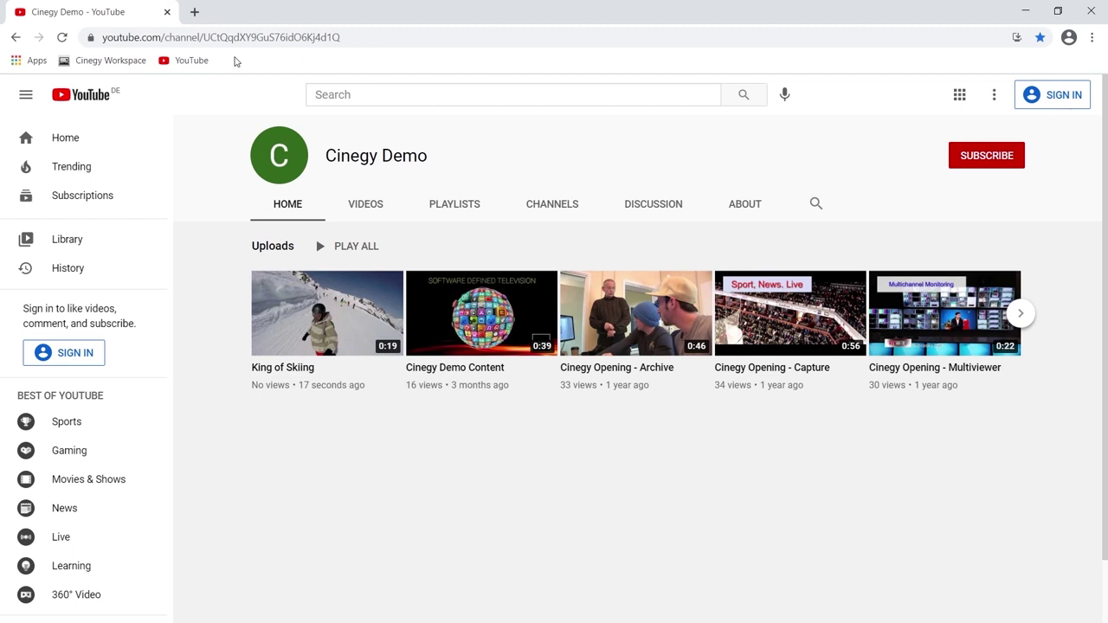
click(316, 322)
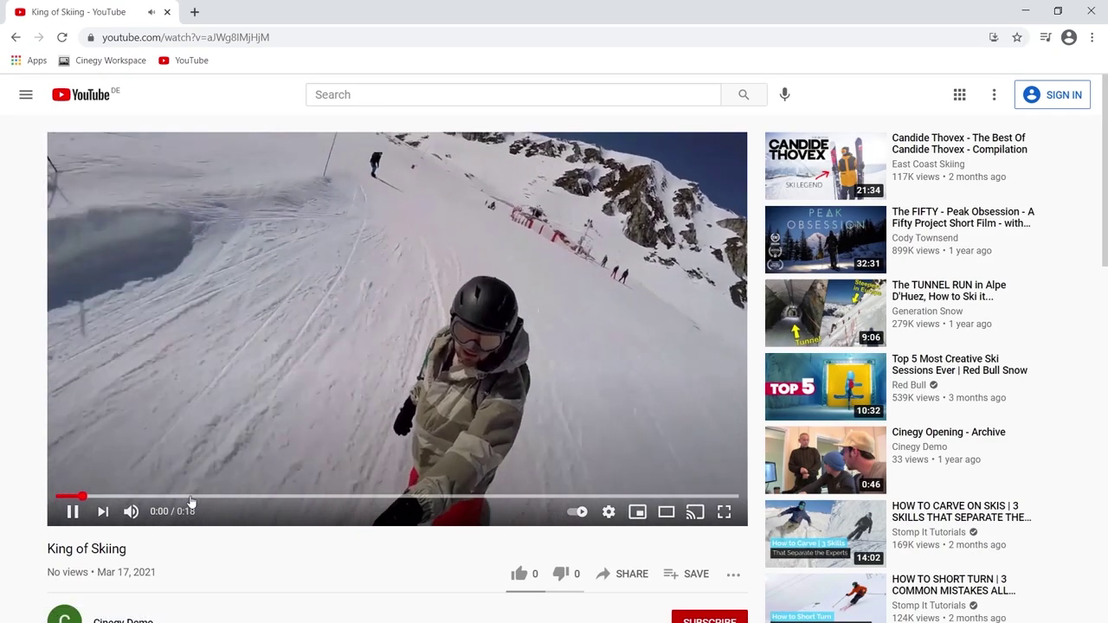
click(72, 514)
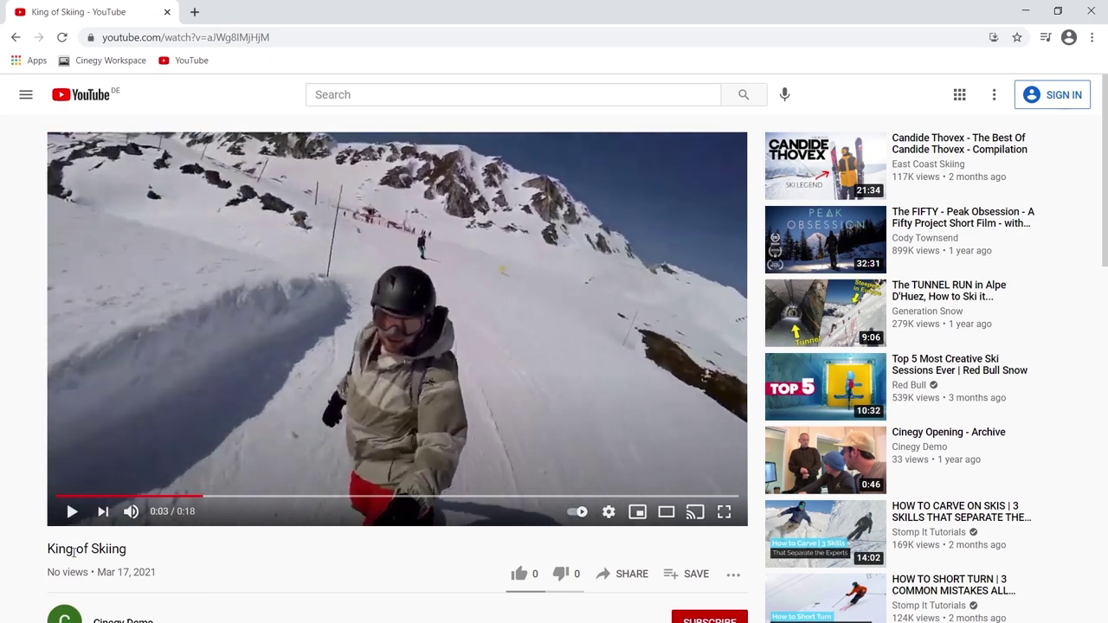
- Examine the description below the King of Skiing video, highlighting its text and clearing the selection
scroll(135, 559, down, 2)
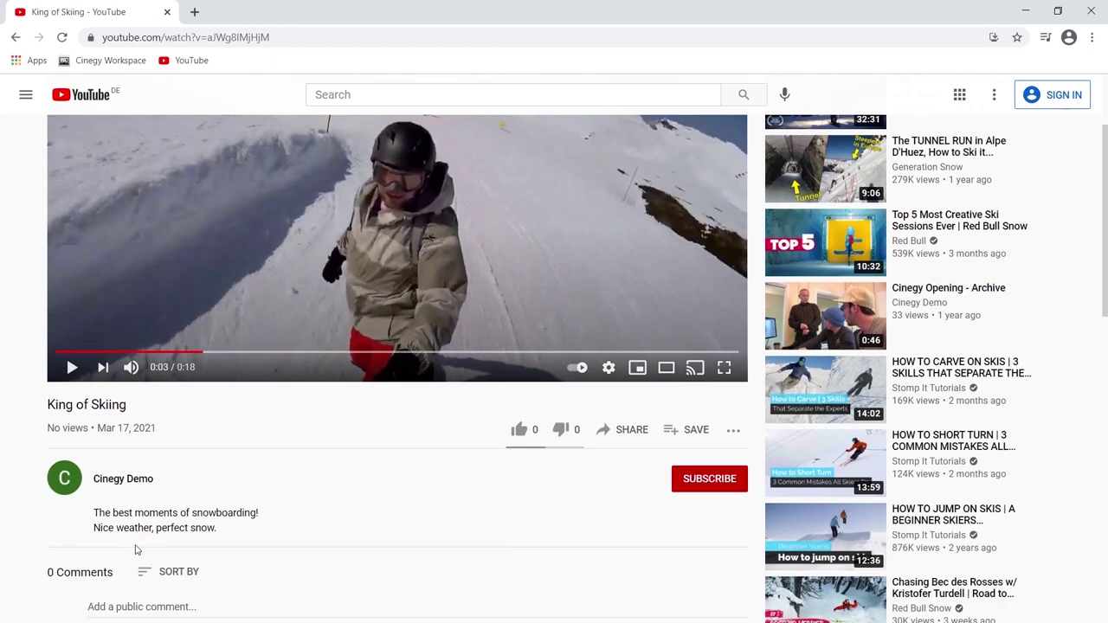
drag(95, 515, 247, 542)
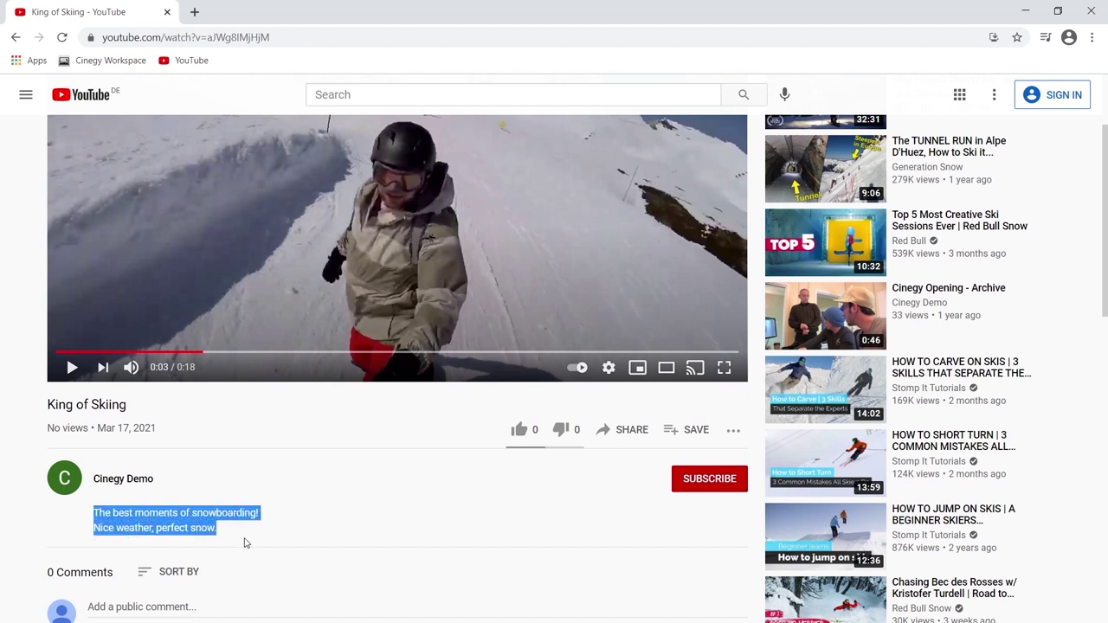
click(281, 538)
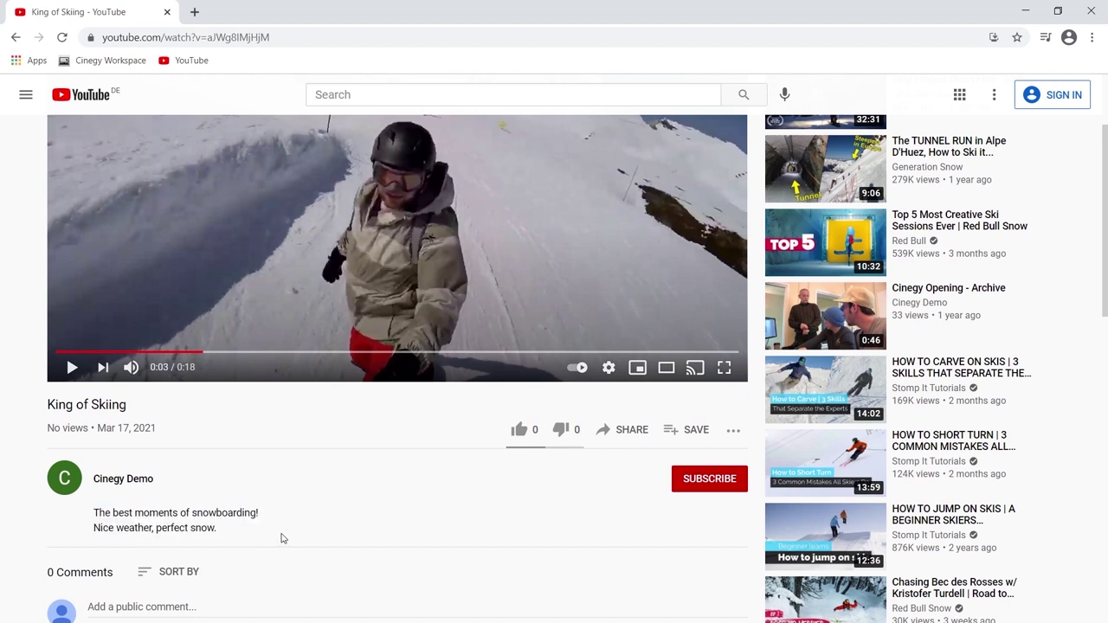
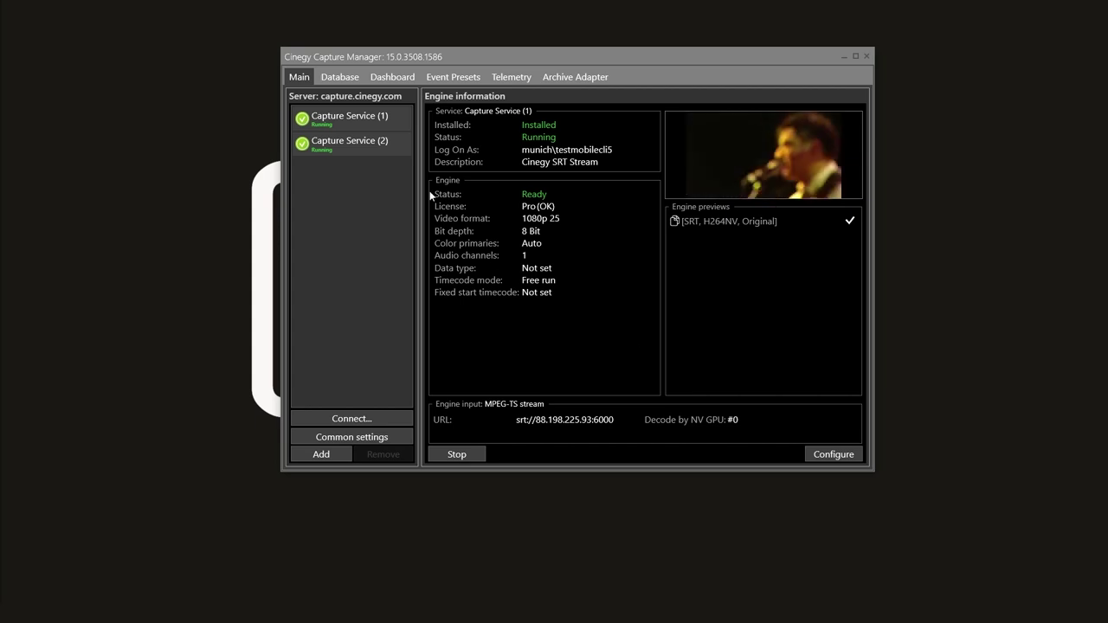
- Switch to Cinegy Capture Manager, select Capture Service (2) and review its engine information and configuration
click(323, 147)
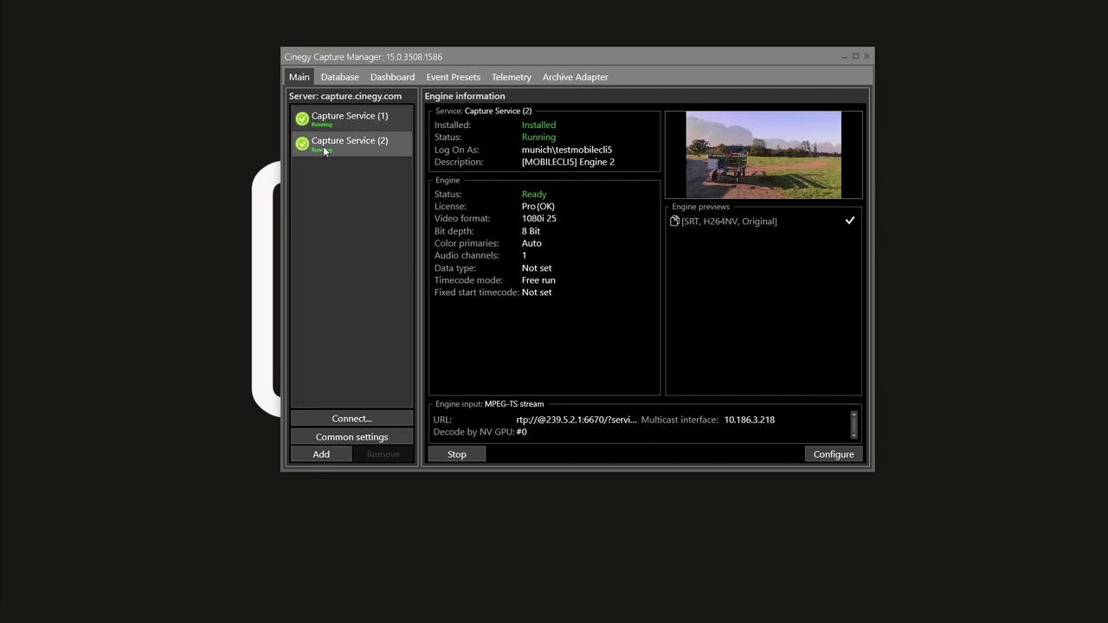
click(827, 456)
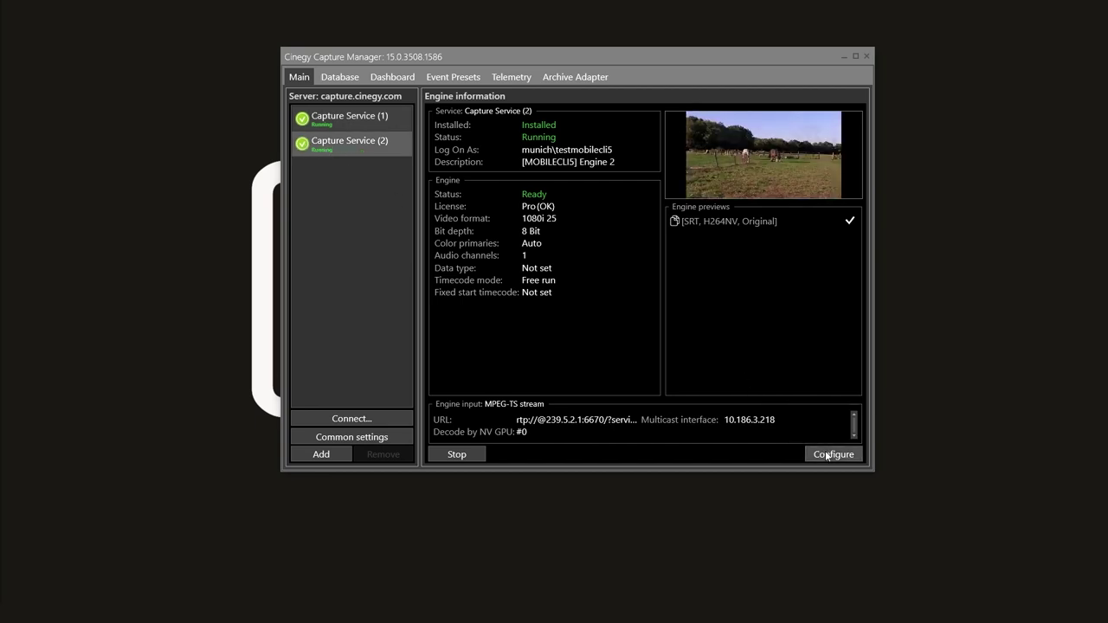
click(736, 458)
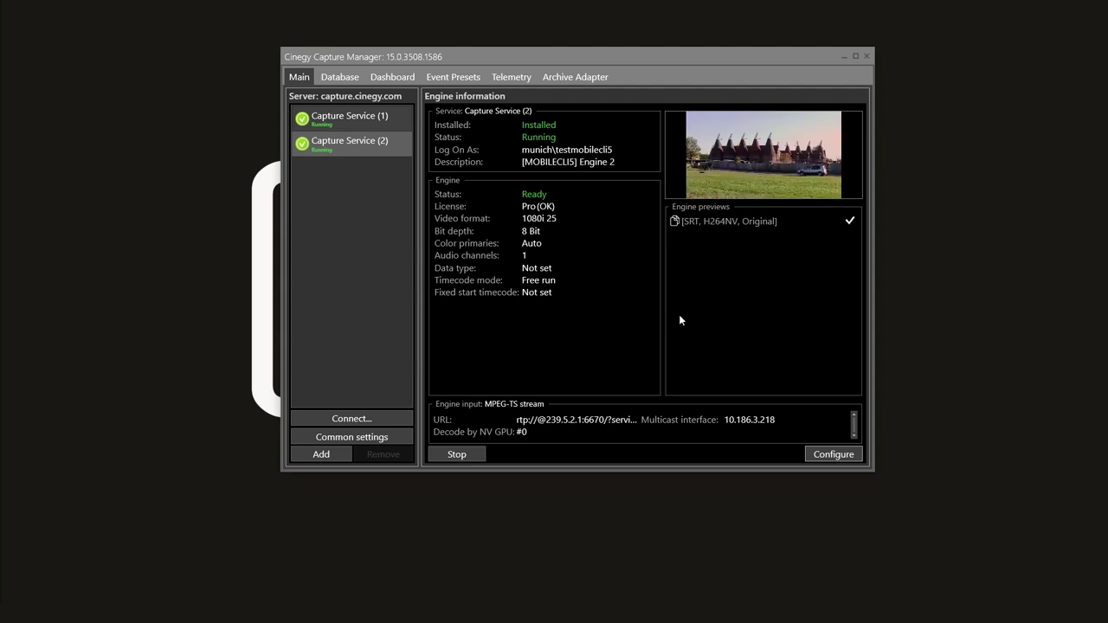
click(796, 159)
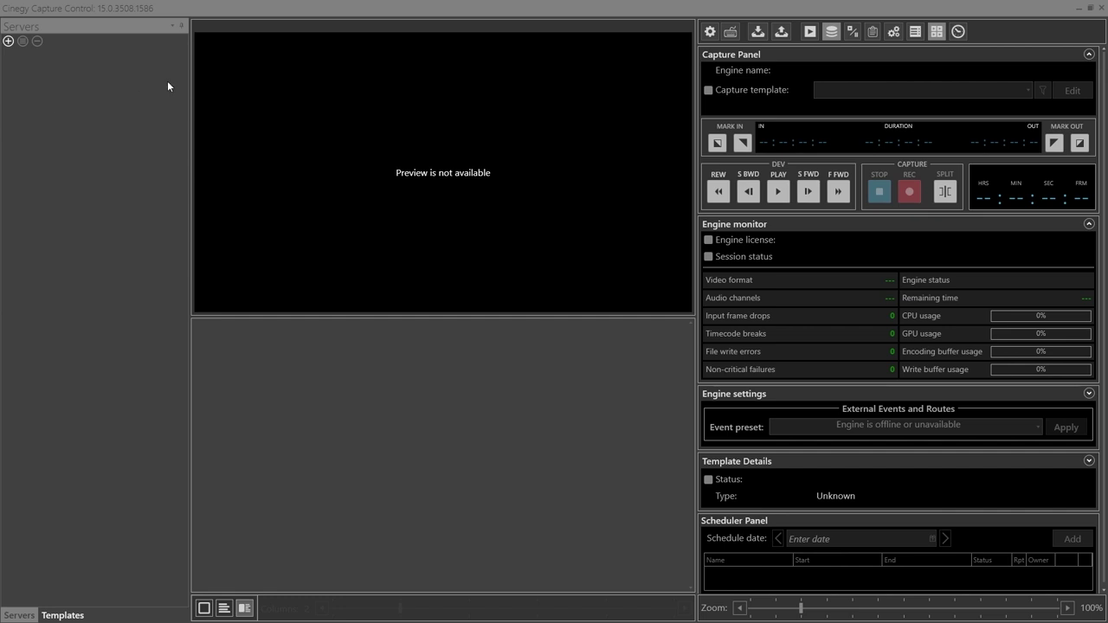
- In Cinegy Capture Control, add the server capture.cinegy.com and activate it
click(9, 41)
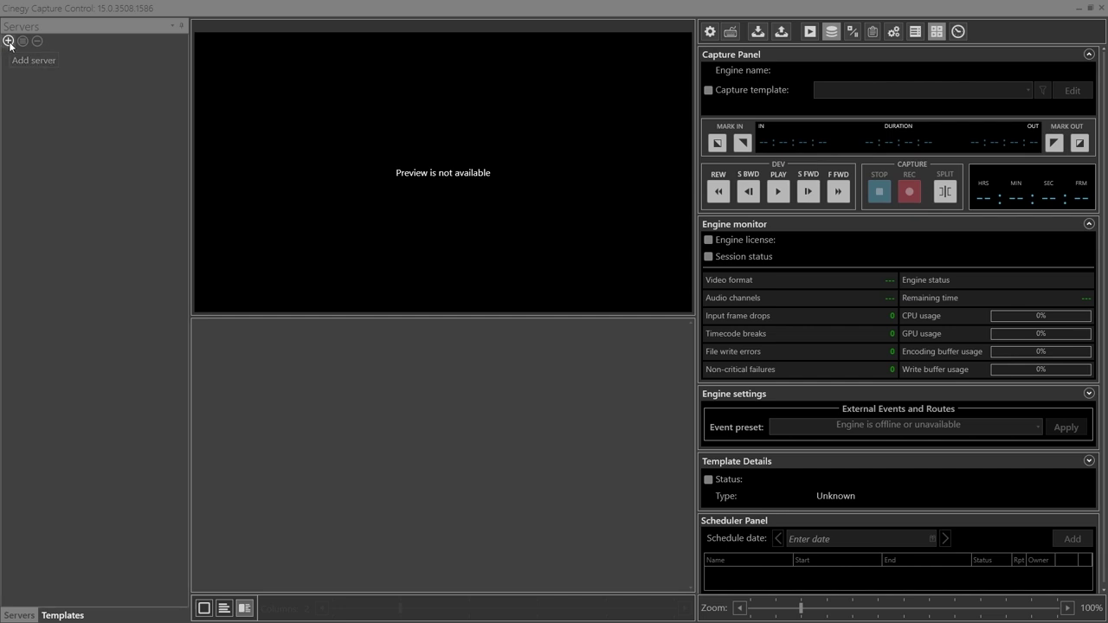
click(622, 291)
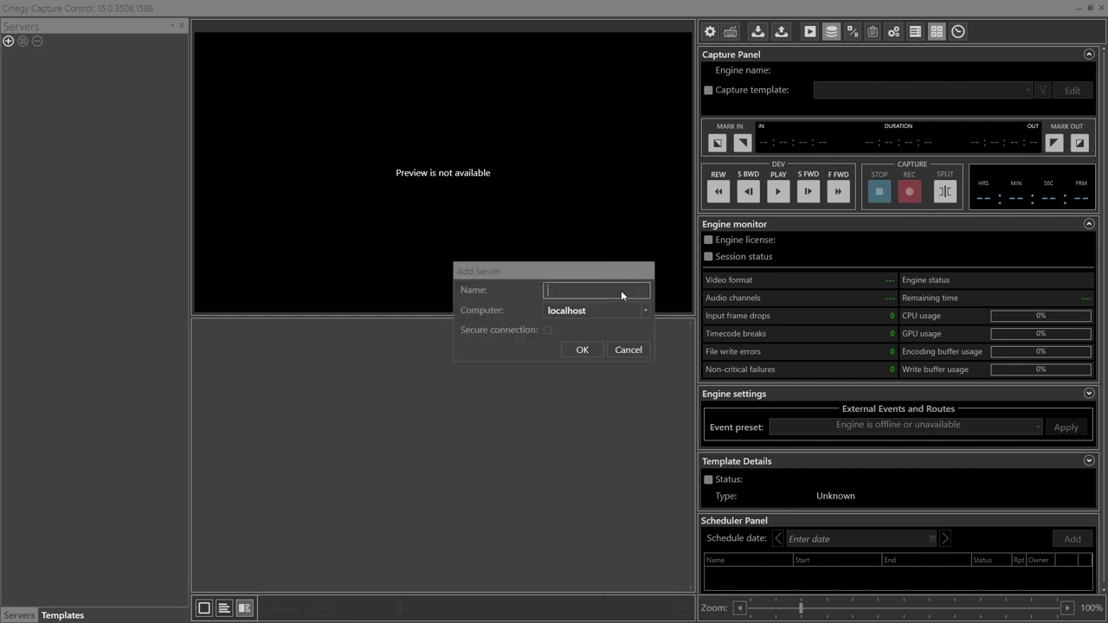
text(capture.cinegy.com)
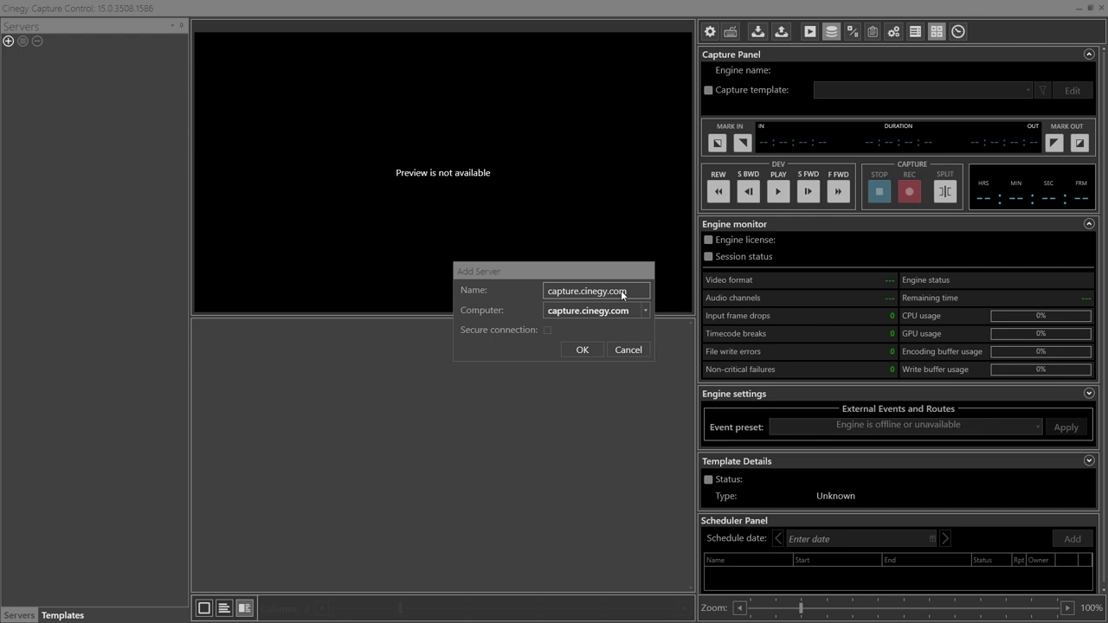
click(592, 349)
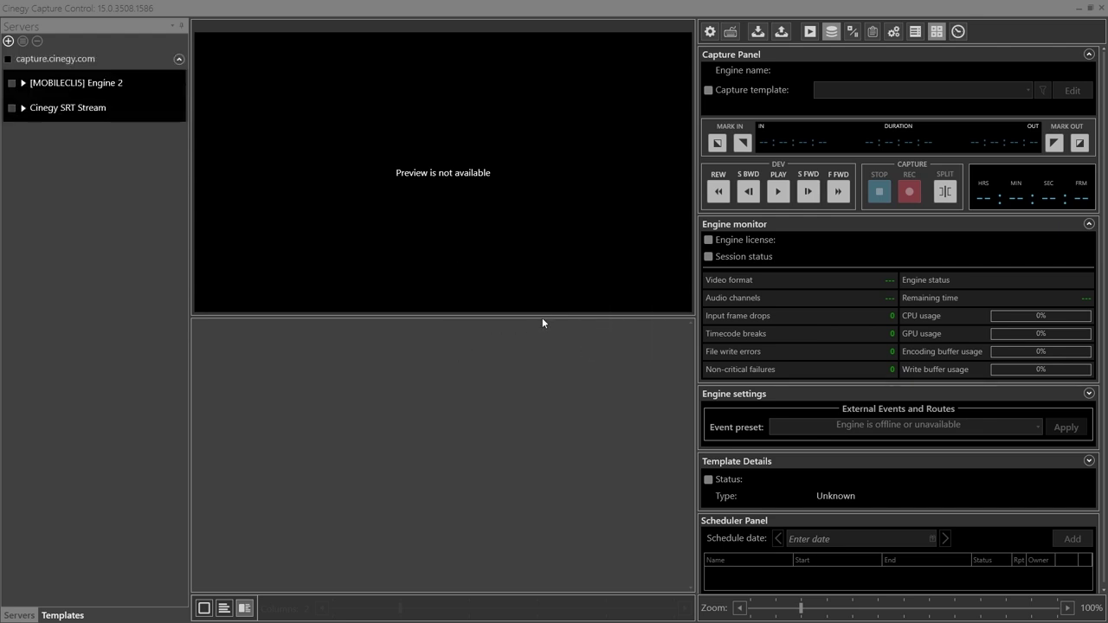
click(8, 61)
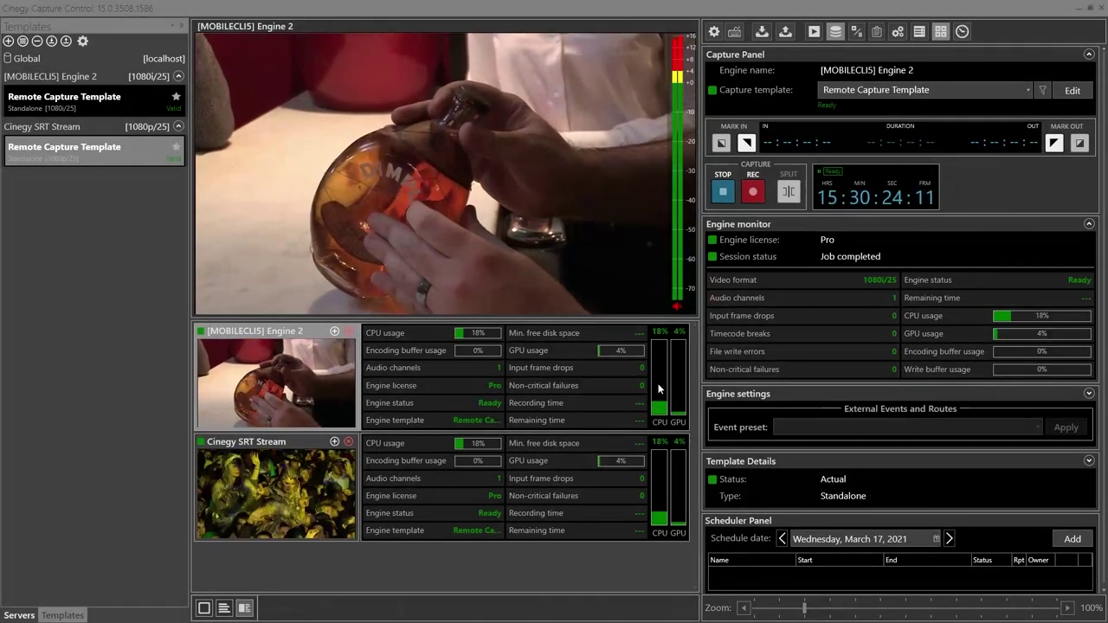
- Record the Cinegy SRT Stream engine with the Remote Capture Template and stop the recording
click(320, 463)
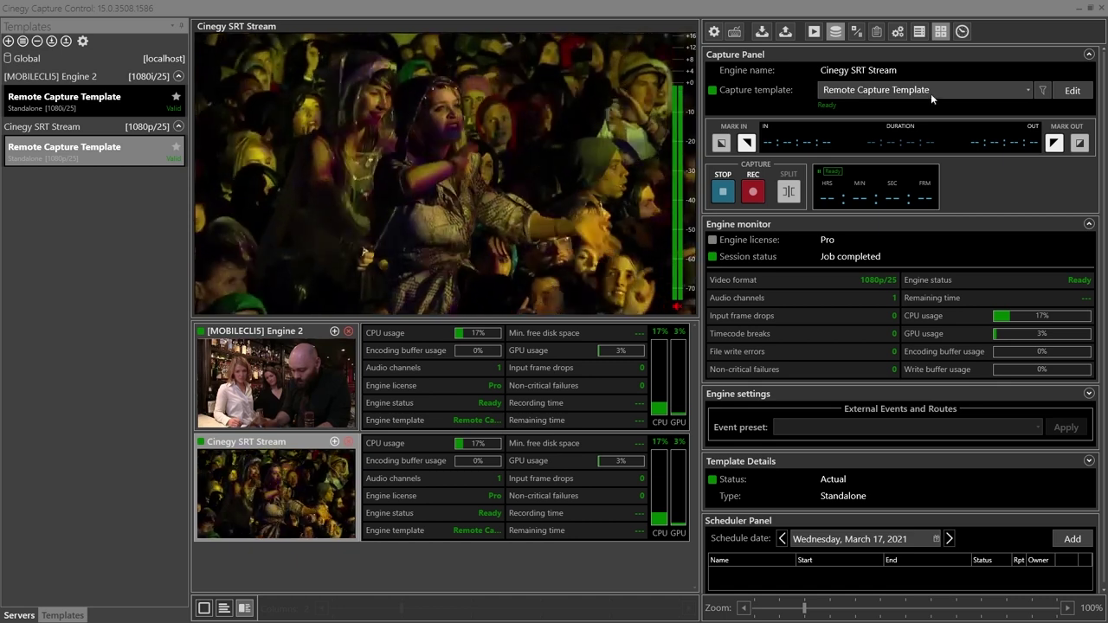
click(931, 92)
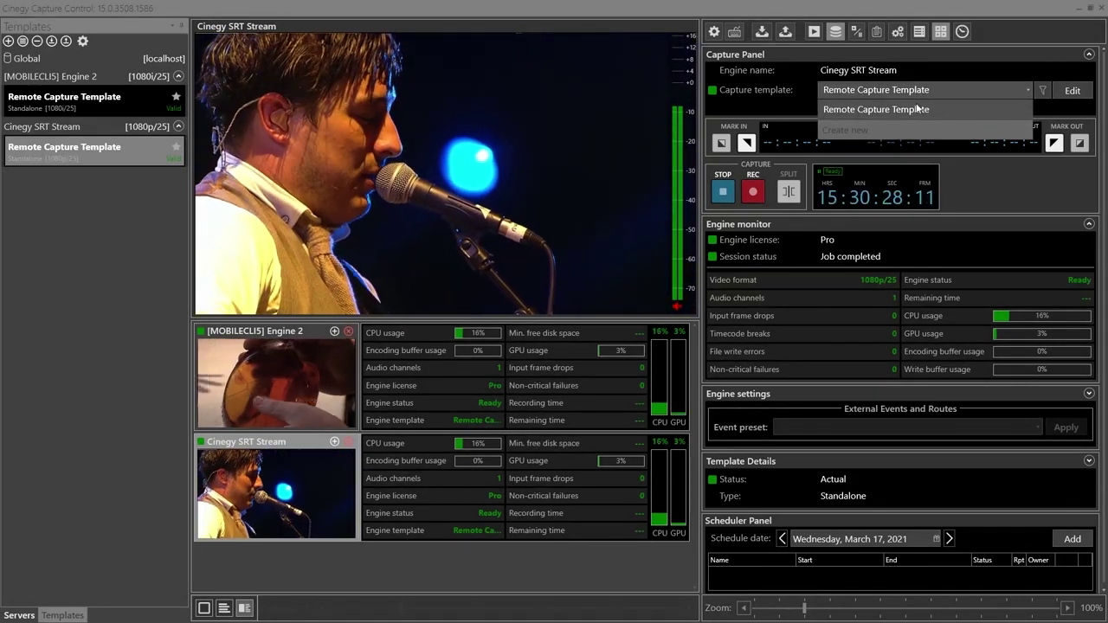
click(941, 94)
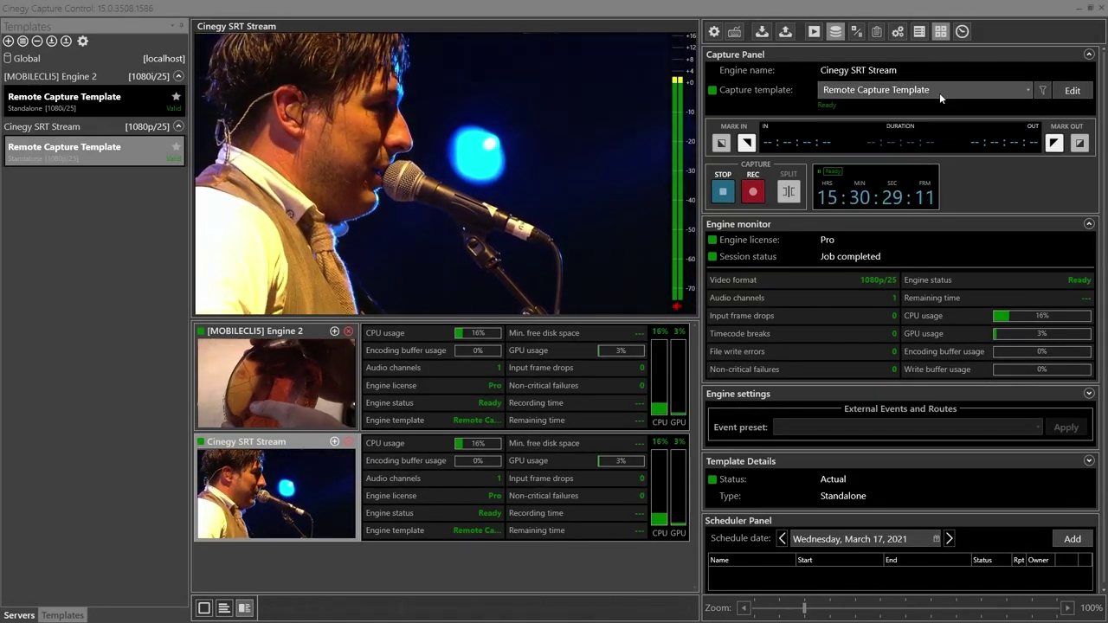
click(753, 192)
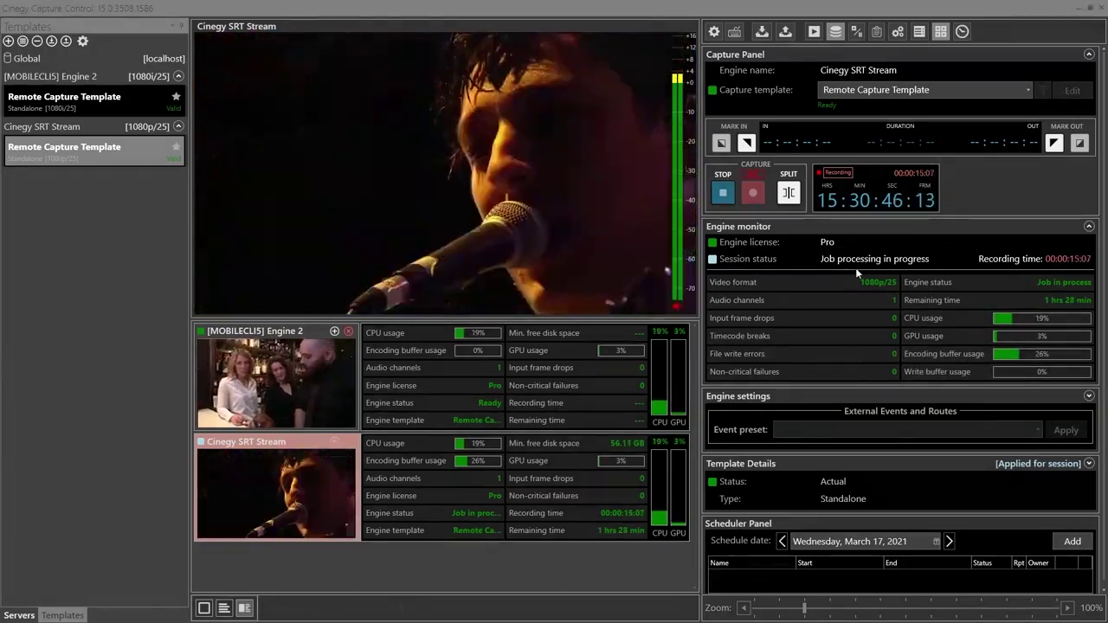
click(723, 204)
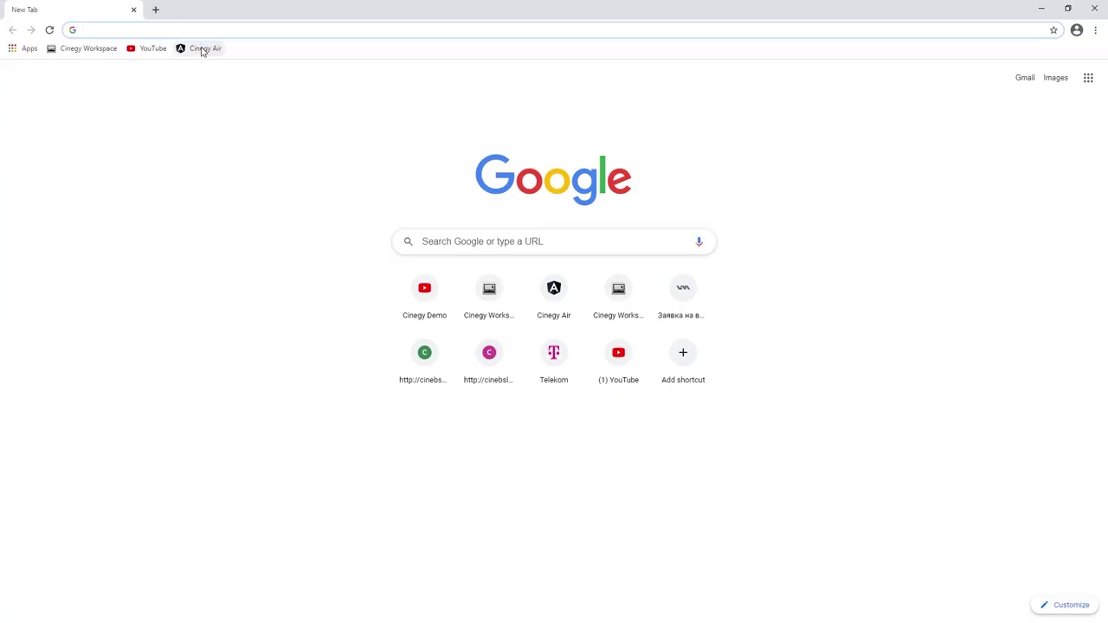
- Open Cinegy Air full screen in the browser, connect to the Demo channel and select the Jessie-J2 item in row 10
click(203, 50)
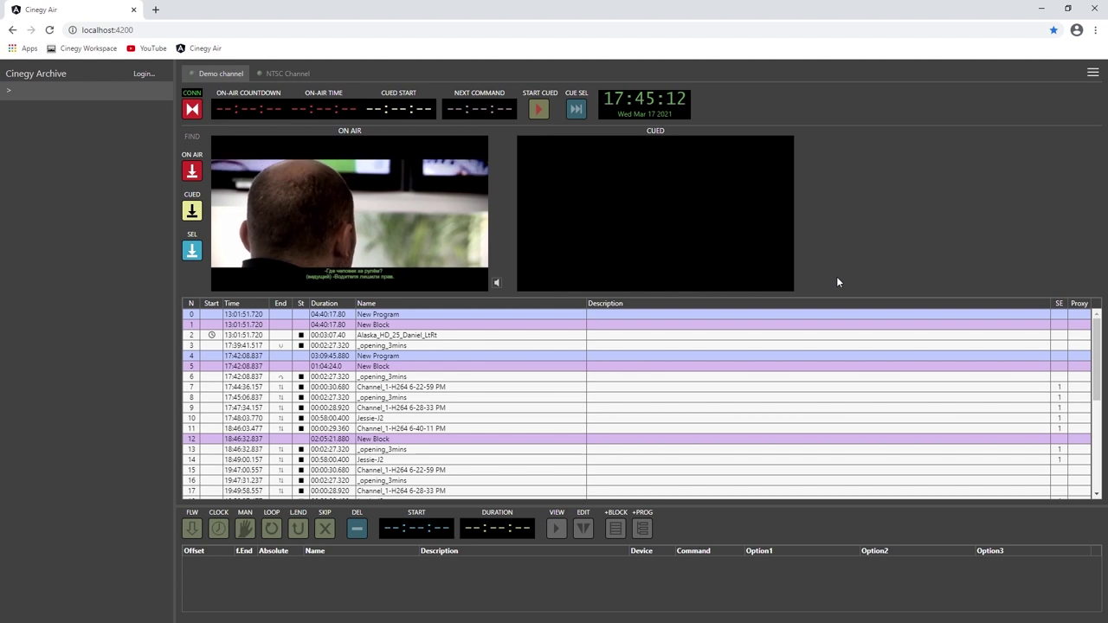
key(F11)
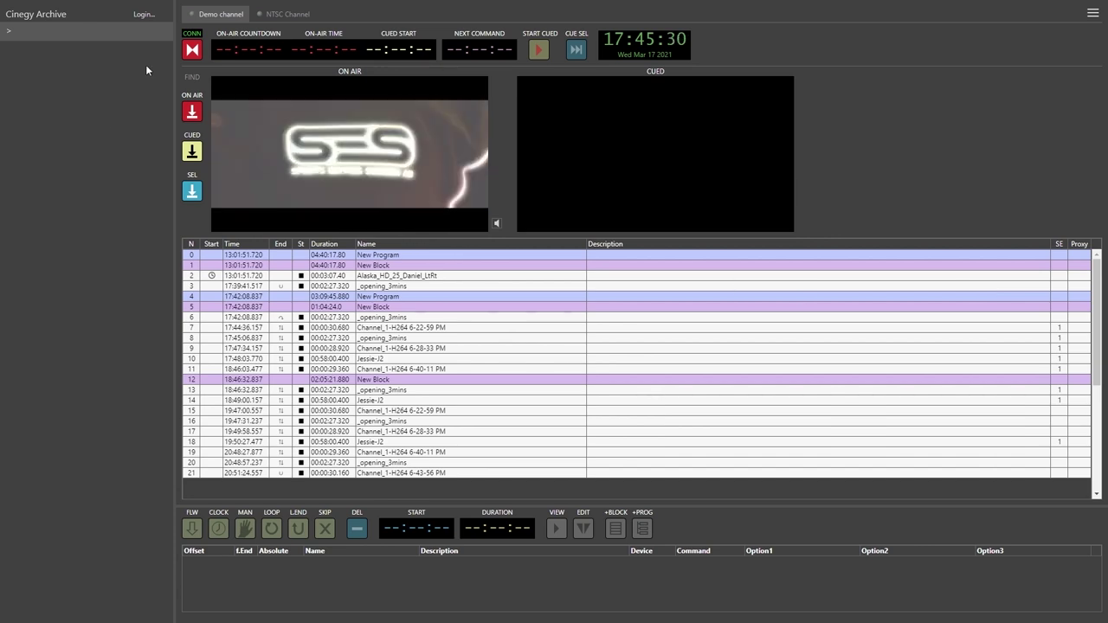
click(192, 49)
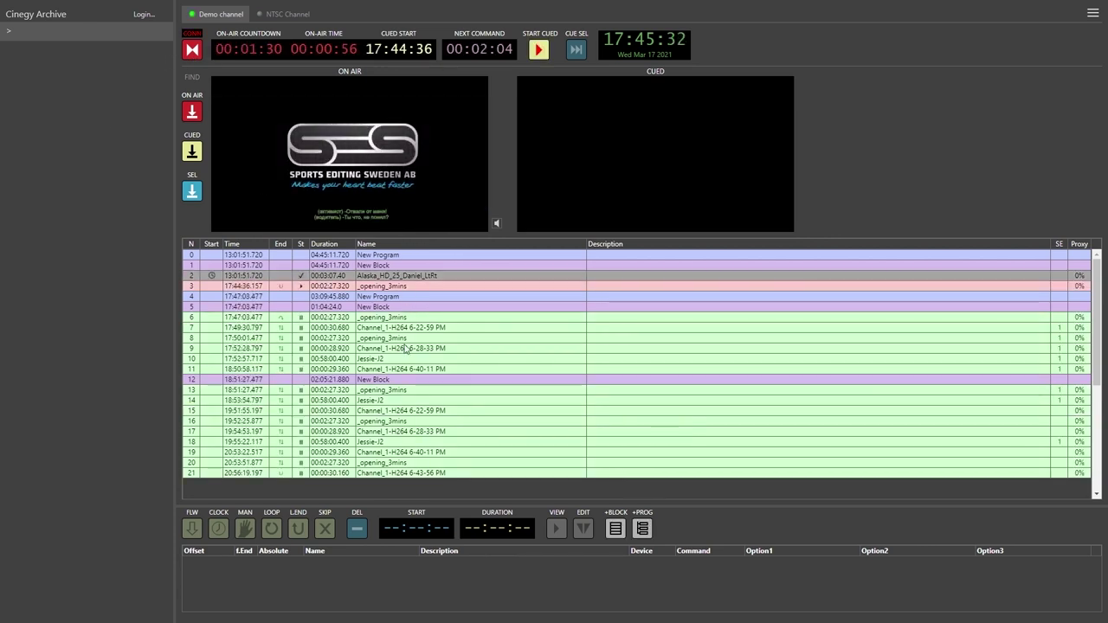
click(555, 361)
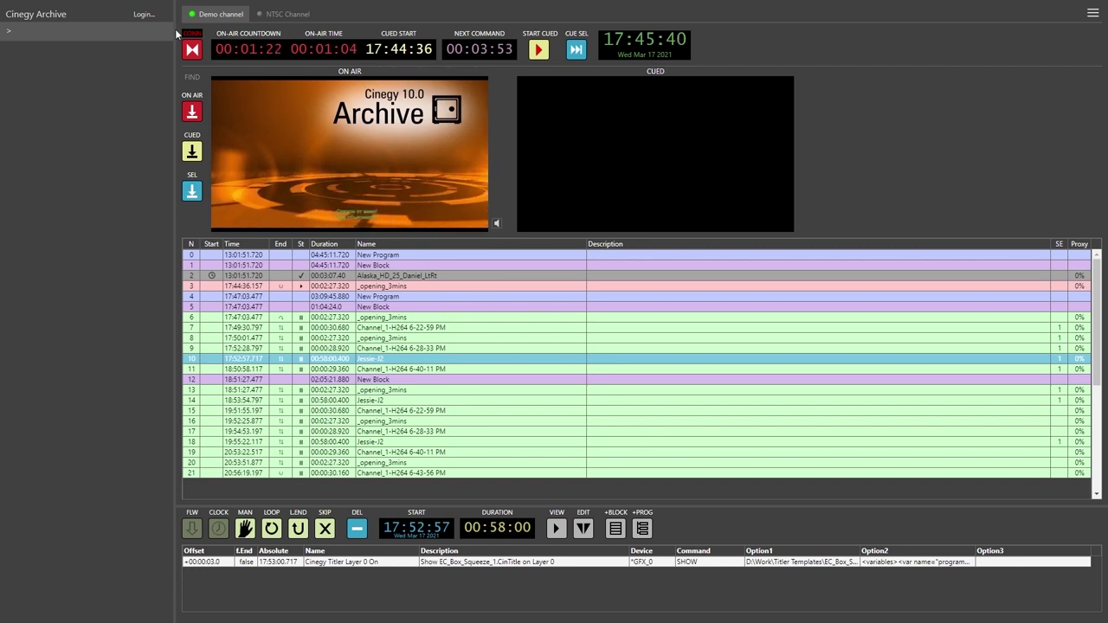
- Log in to Cinegy Archive on the MUNICH domain by entering the account password
click(149, 17)
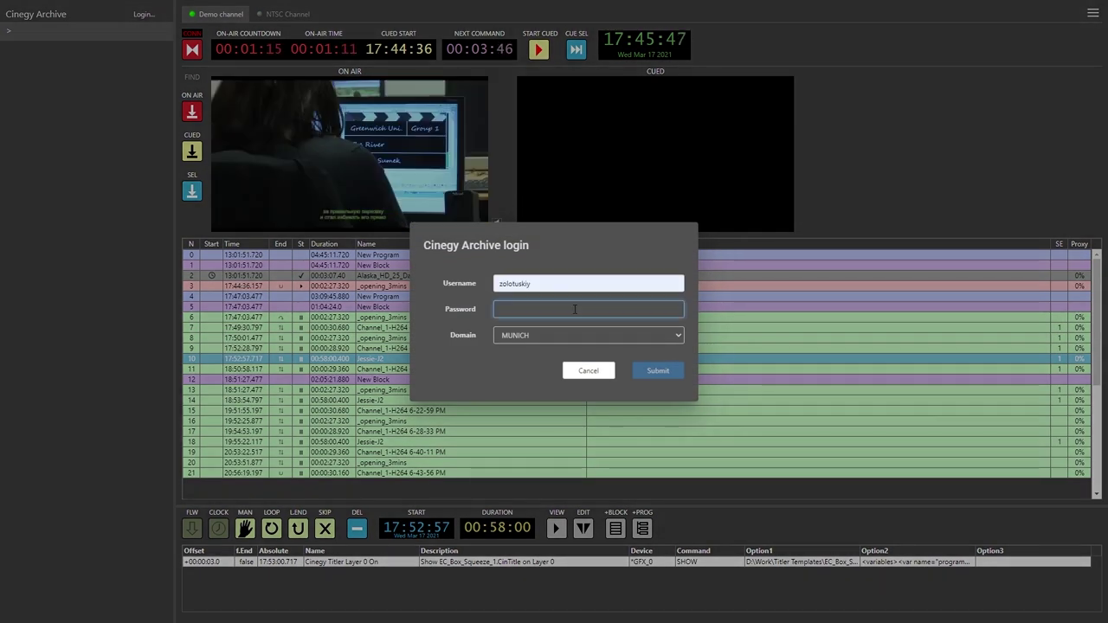
text(•)
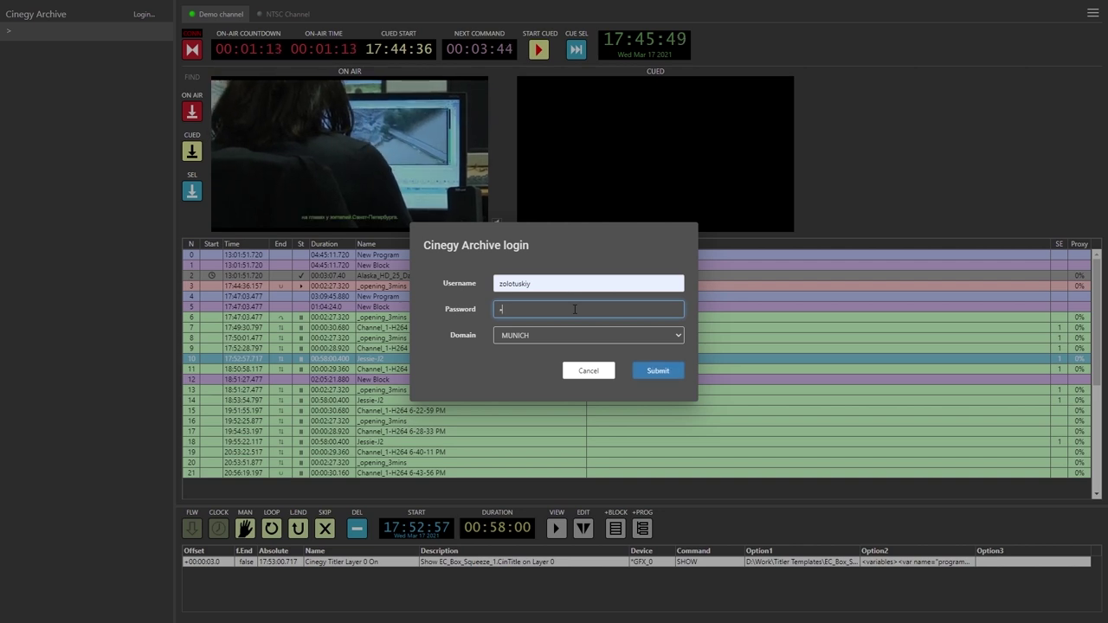
text(••••••)
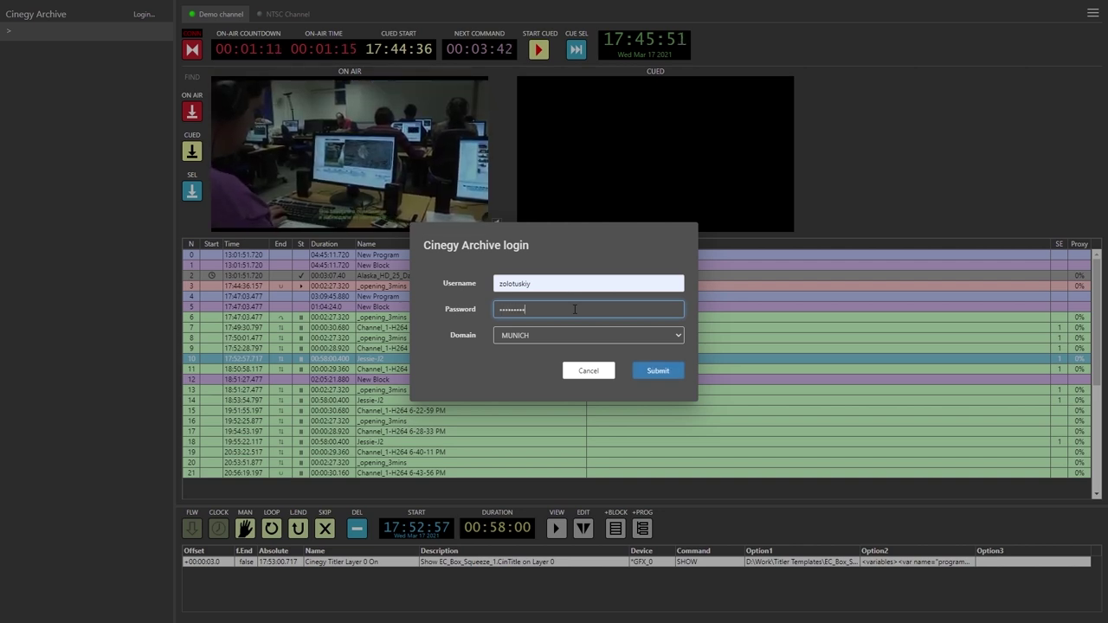
text(••)
click(671, 381)
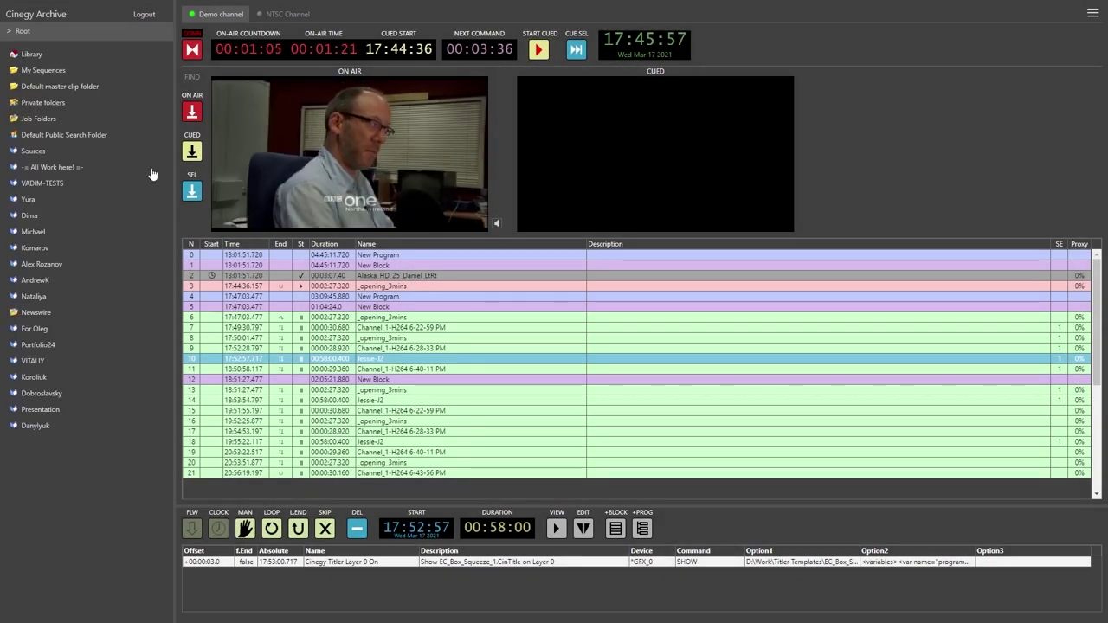
- Widen the Cinegy Archive browser and open the user folder containing Sequences, Graphics, Clips and MAM and News - Demo
drag(178, 177, 199, 176)
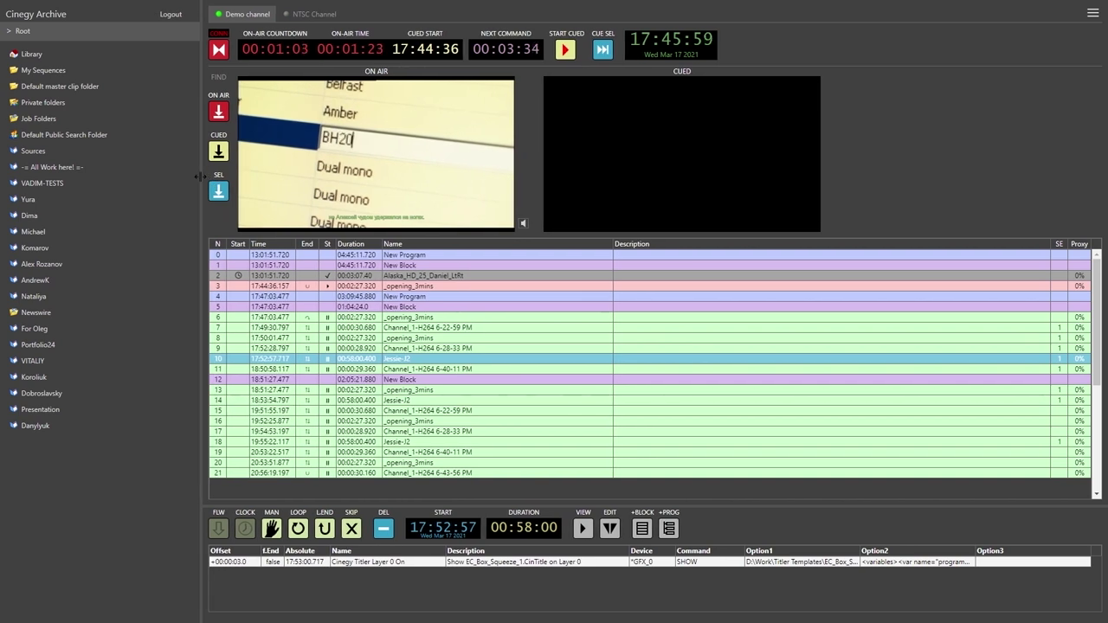
double_click(15, 233)
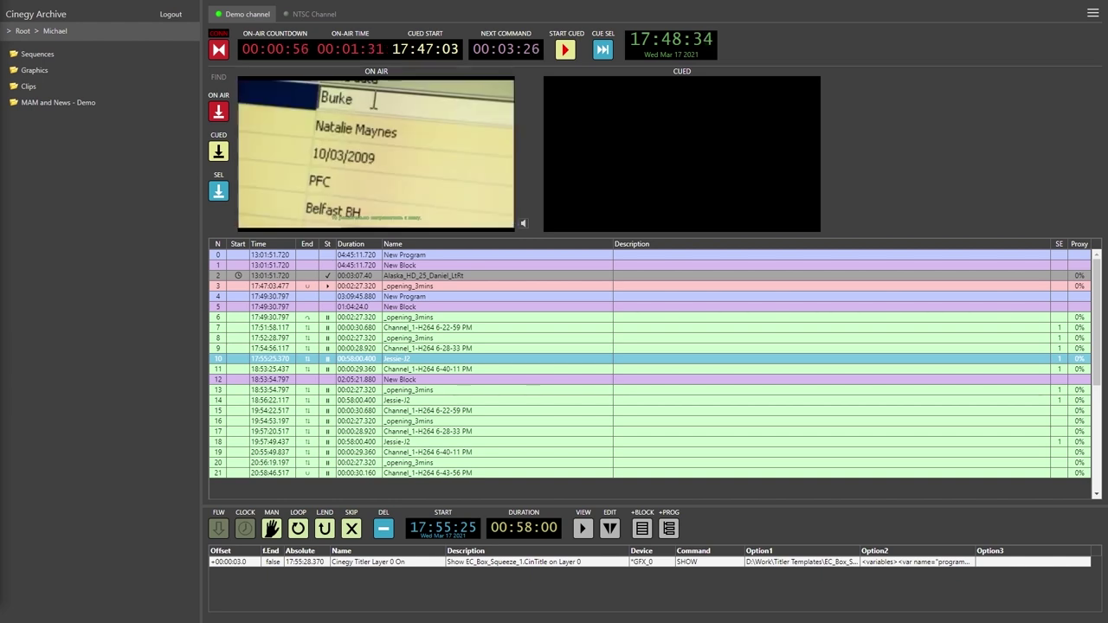
- Preview the Channel_1-H264 6-28-33 PM item in row 9, playing it briefly, and close the viewer without changes
click(483, 328)
click(486, 412)
click(478, 360)
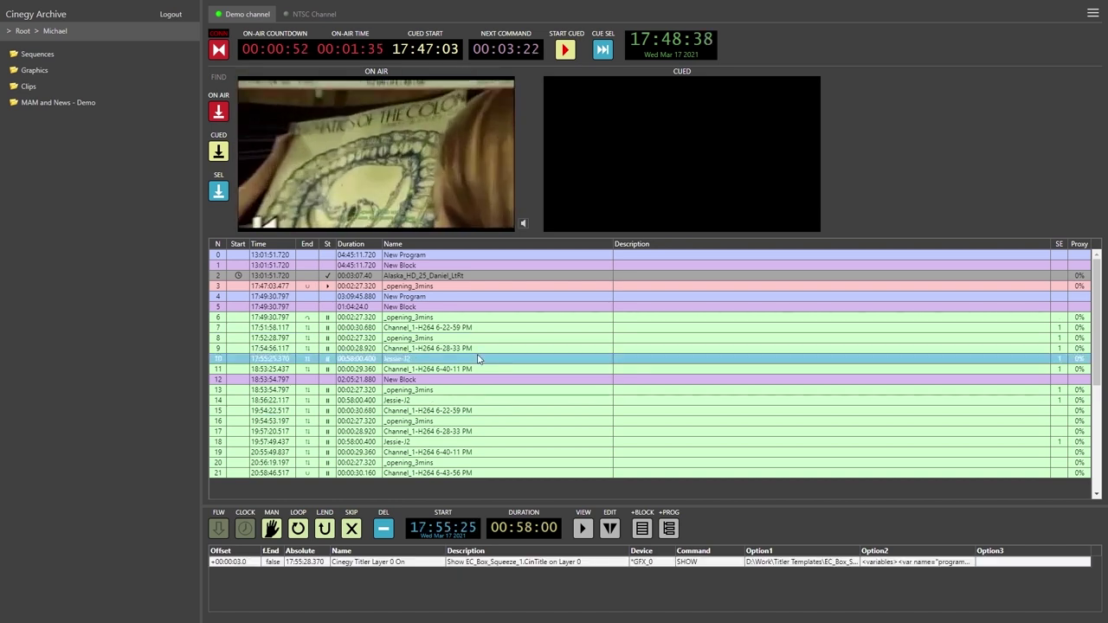
click(479, 349)
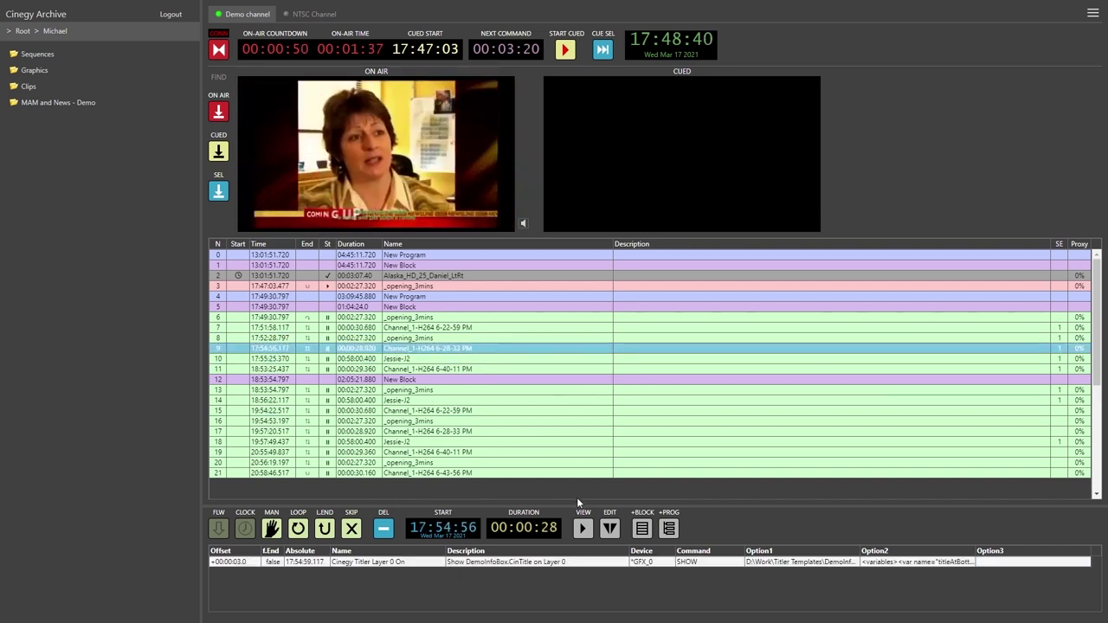
click(583, 529)
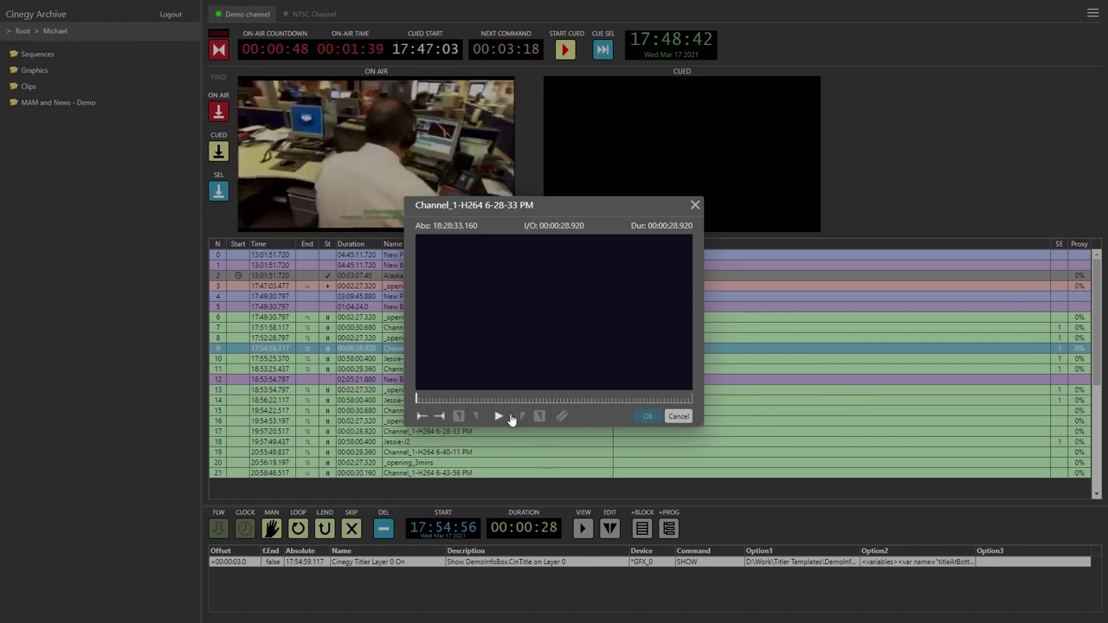
click(502, 418)
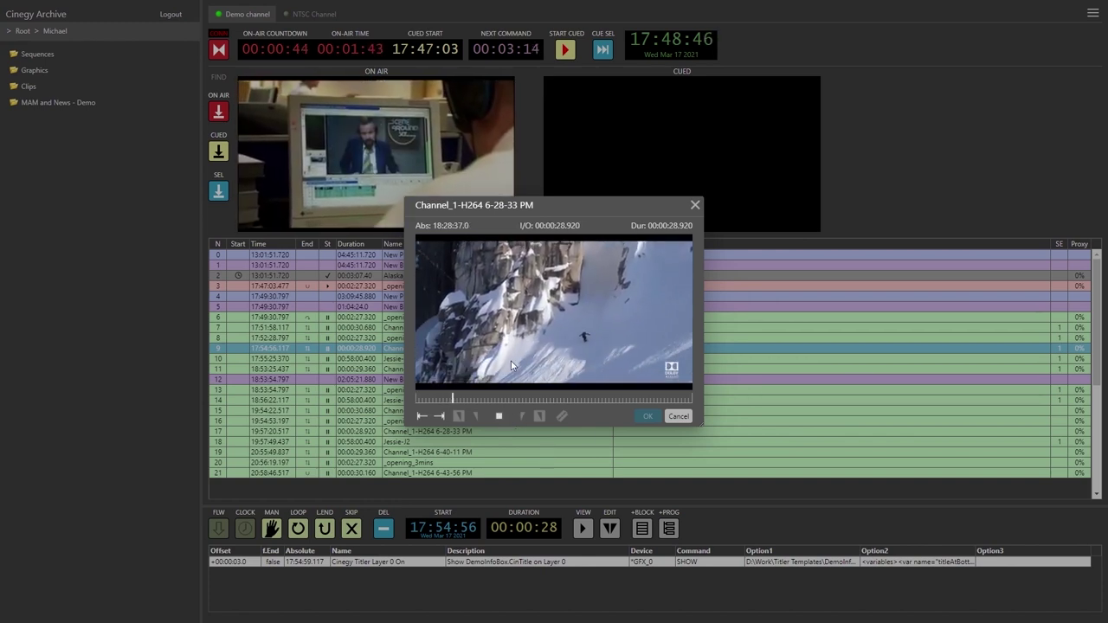
click(500, 418)
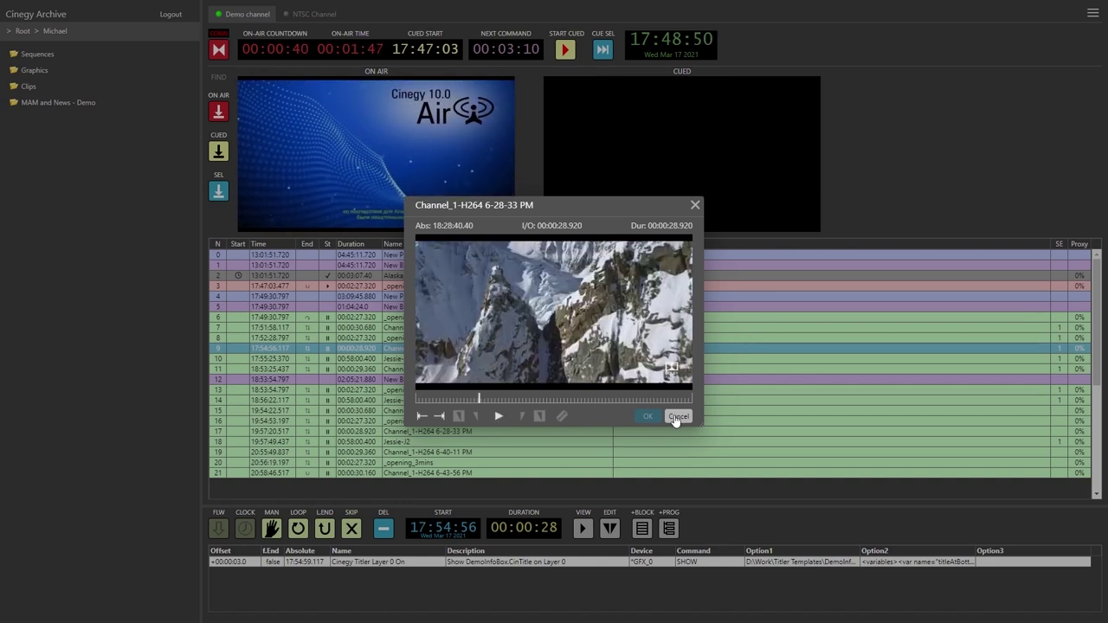
click(676, 417)
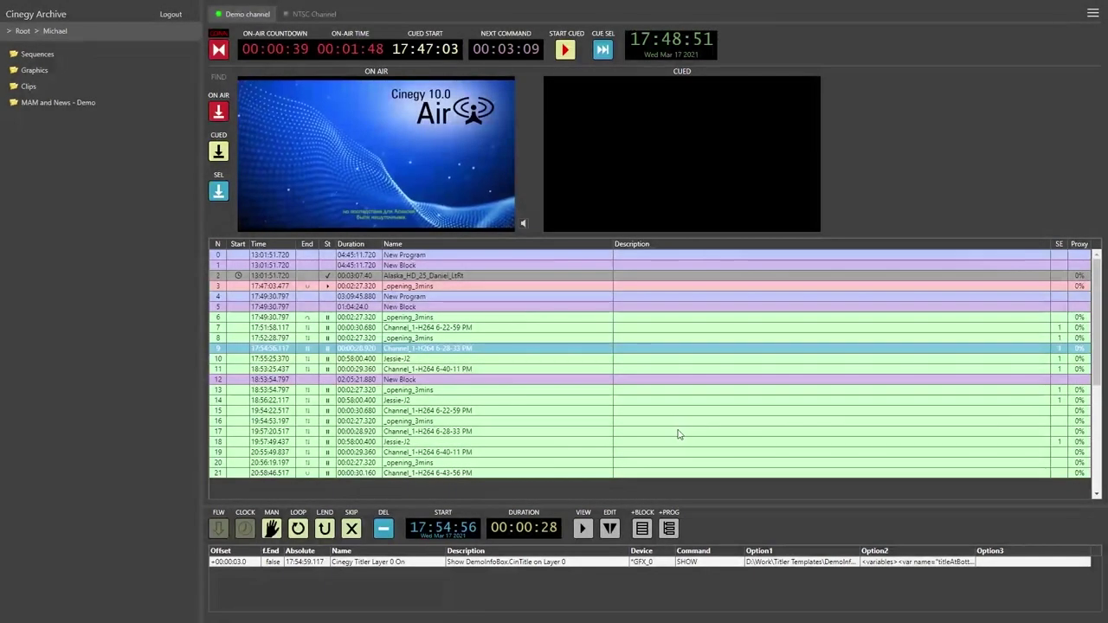
- Cue the _opening_3mins item in row 6 of the playlist and replace that cue with the _opening_3mins item in row 8
click(294, 318)
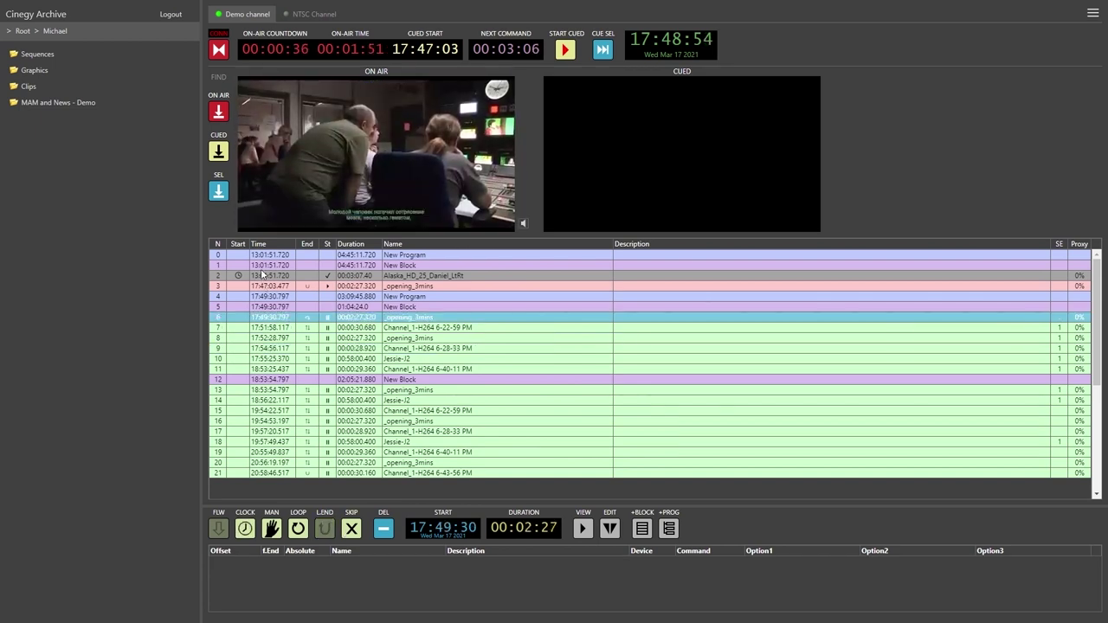
click(603, 51)
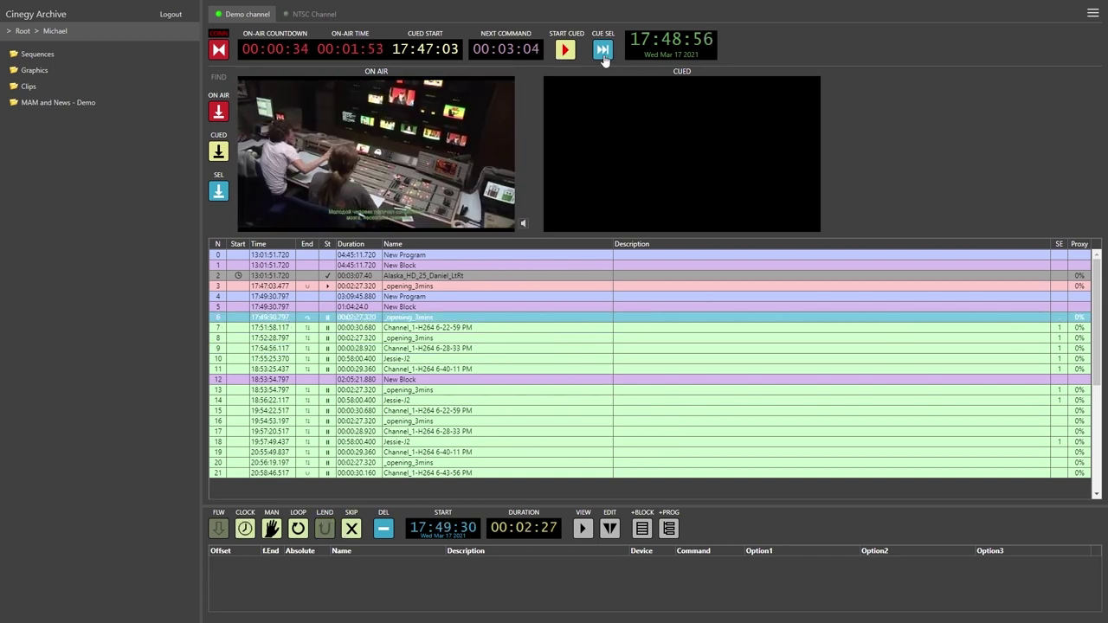
click(452, 340)
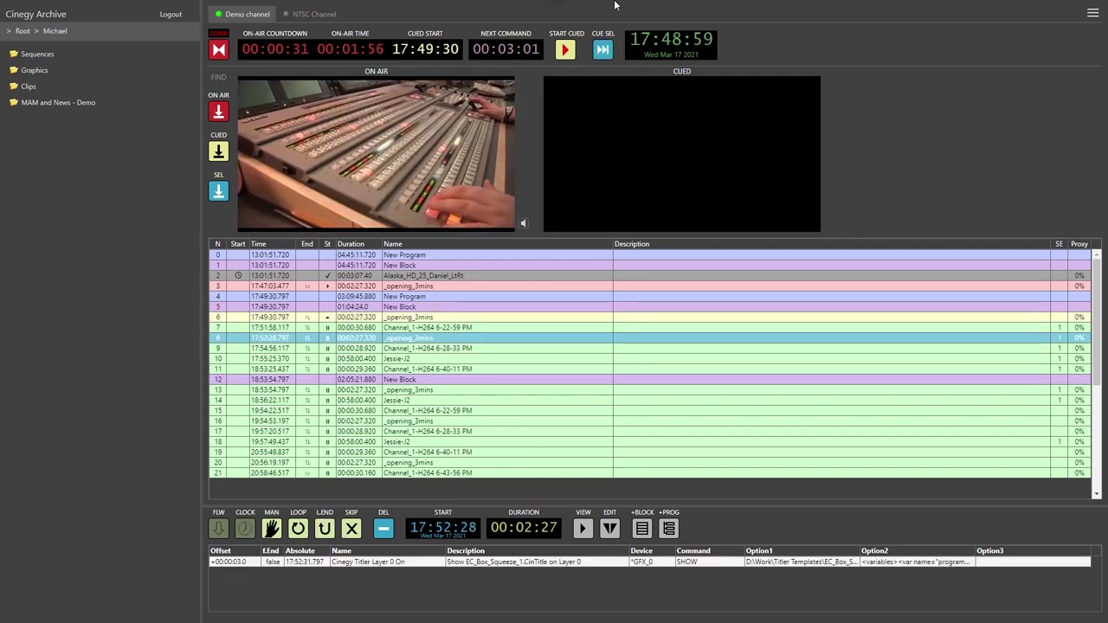
click(603, 49)
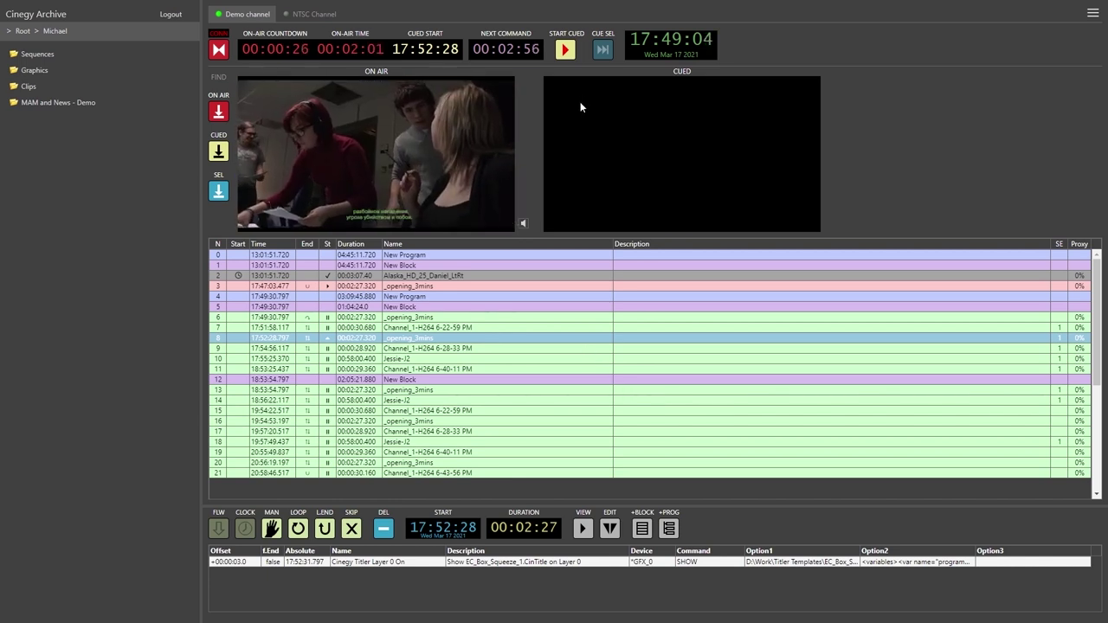
- Take the cued _opening_3mins item in row 8 of the playlist to air
click(565, 49)
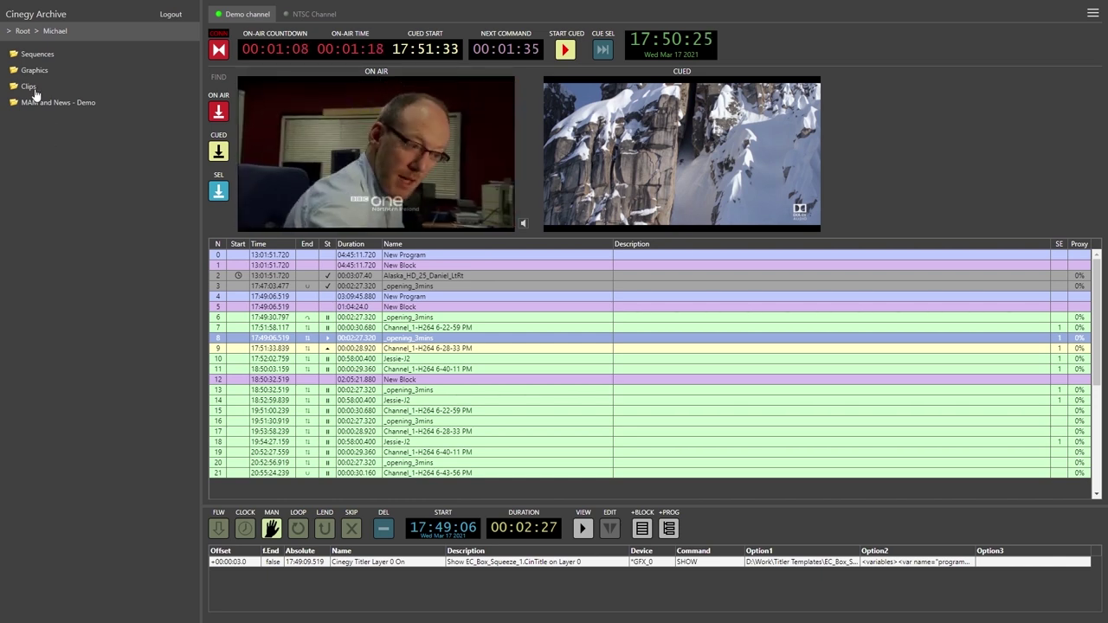
- Look inside the Clips folder and its Clip 3/7/2017 2:43:22 PM bin in Cinegy Archive, returning to the user folder
double_click(33, 86)
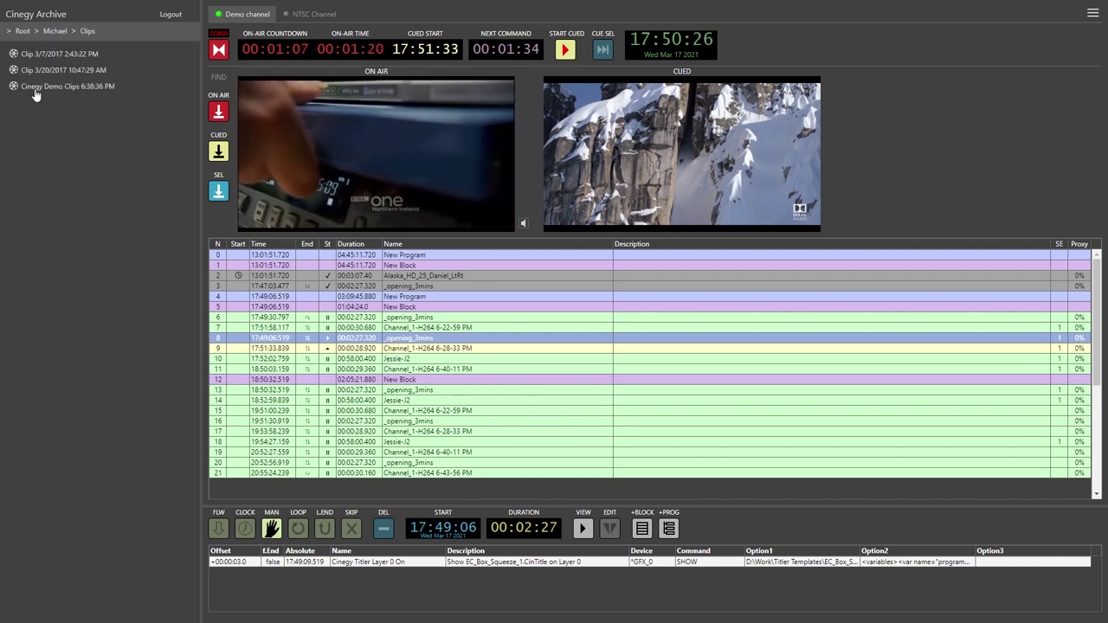
double_click(35, 86)
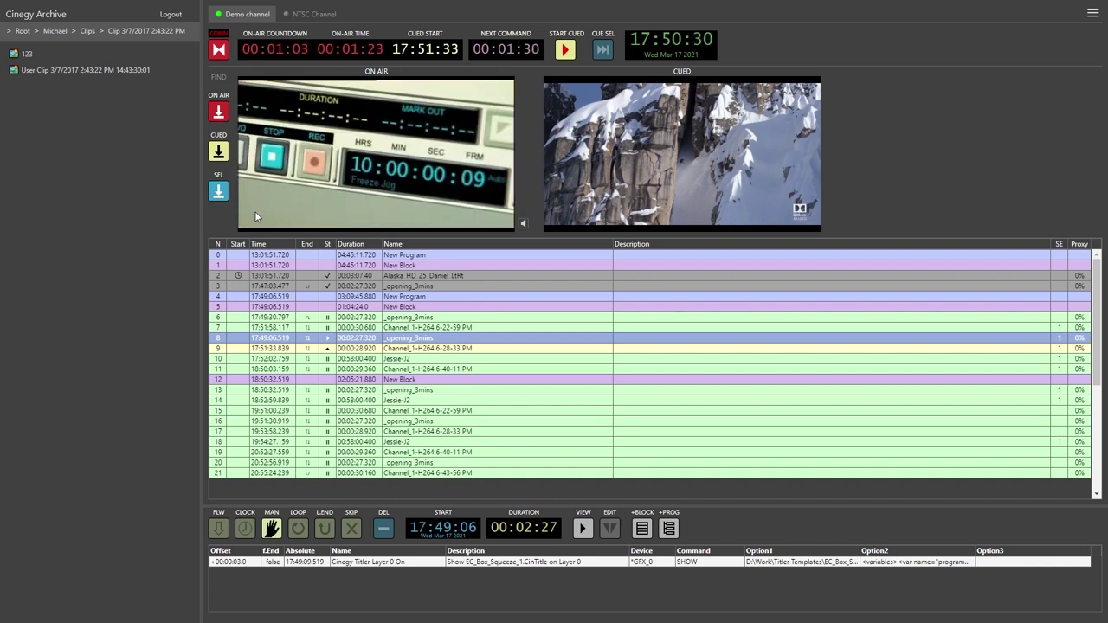
click(55, 31)
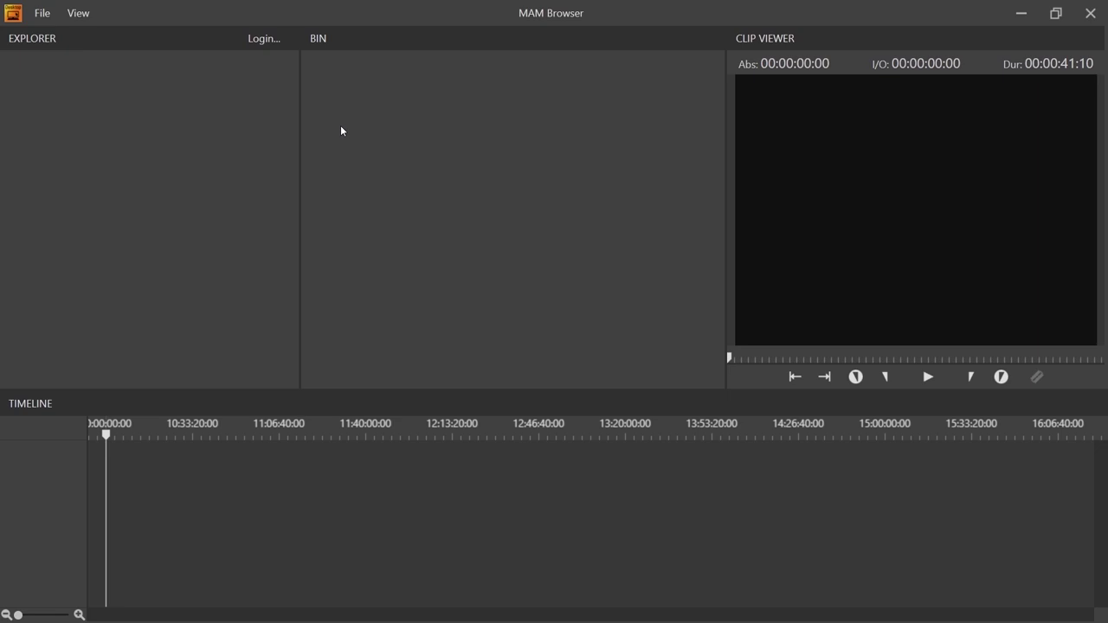
- Log in to the archive in MAM Browser and browse the Demo HD bins Hamburg HD, Joy of Skiing and Moment_of_Intensity HD
click(270, 38)
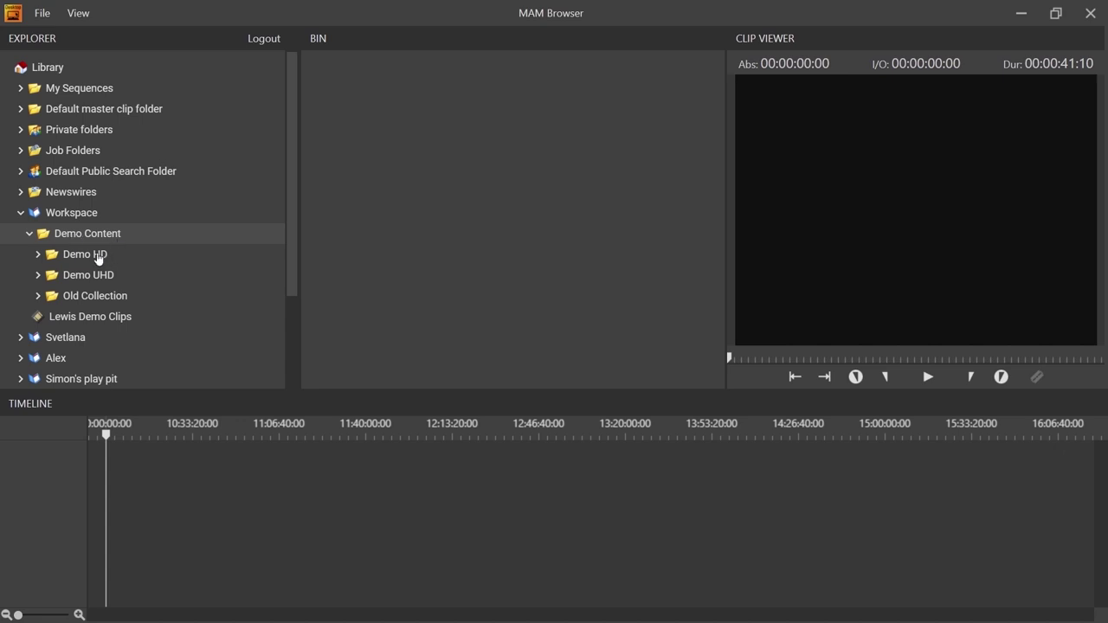
double_click(98, 258)
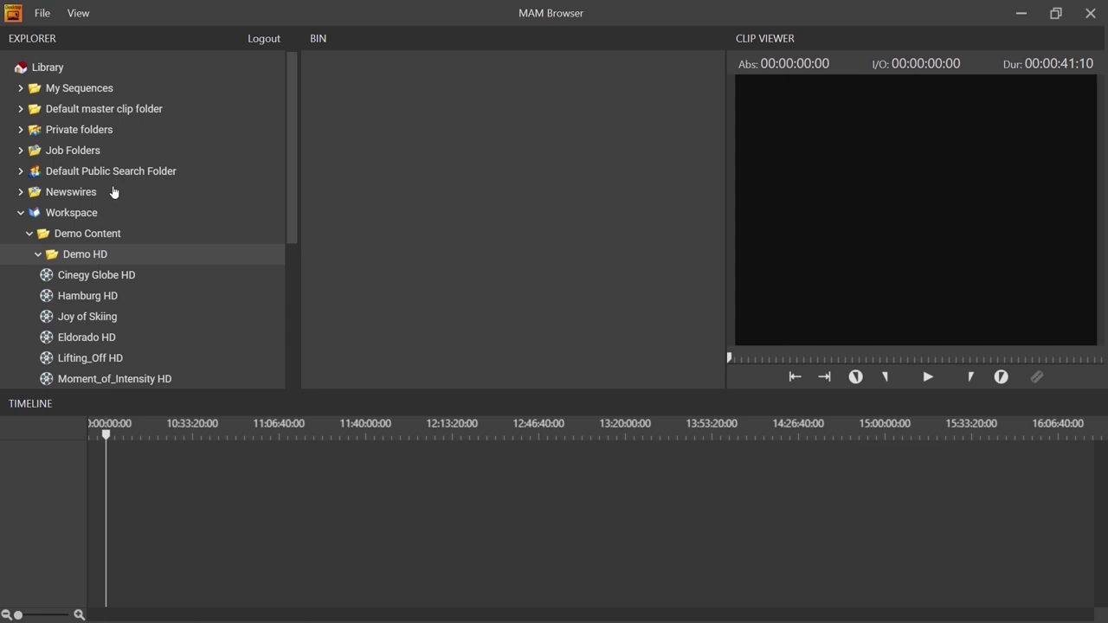
click(101, 297)
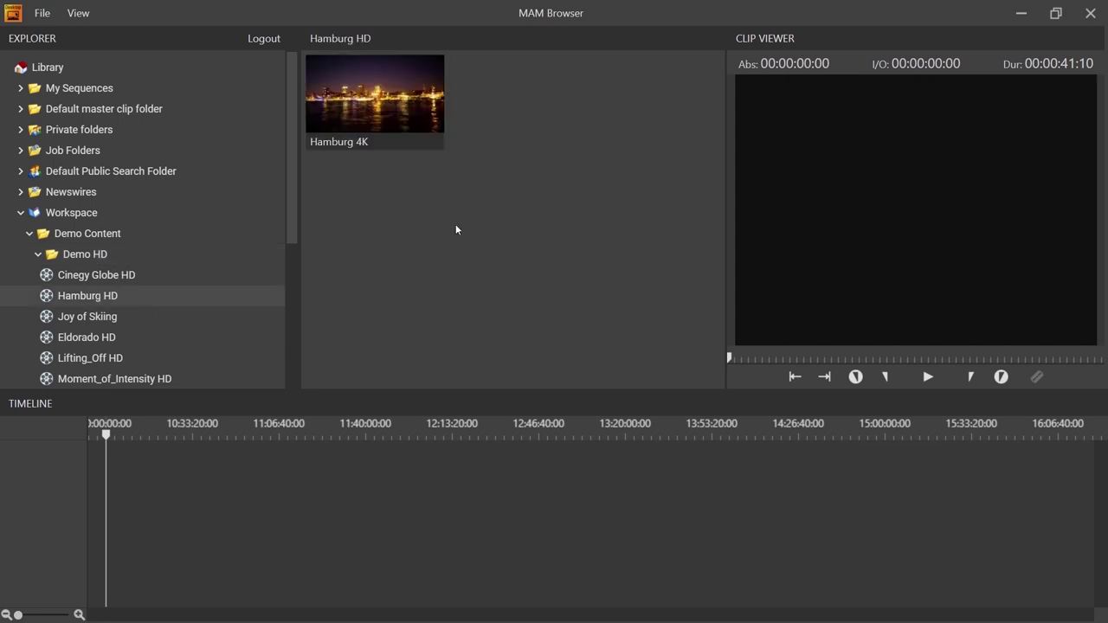
click(104, 319)
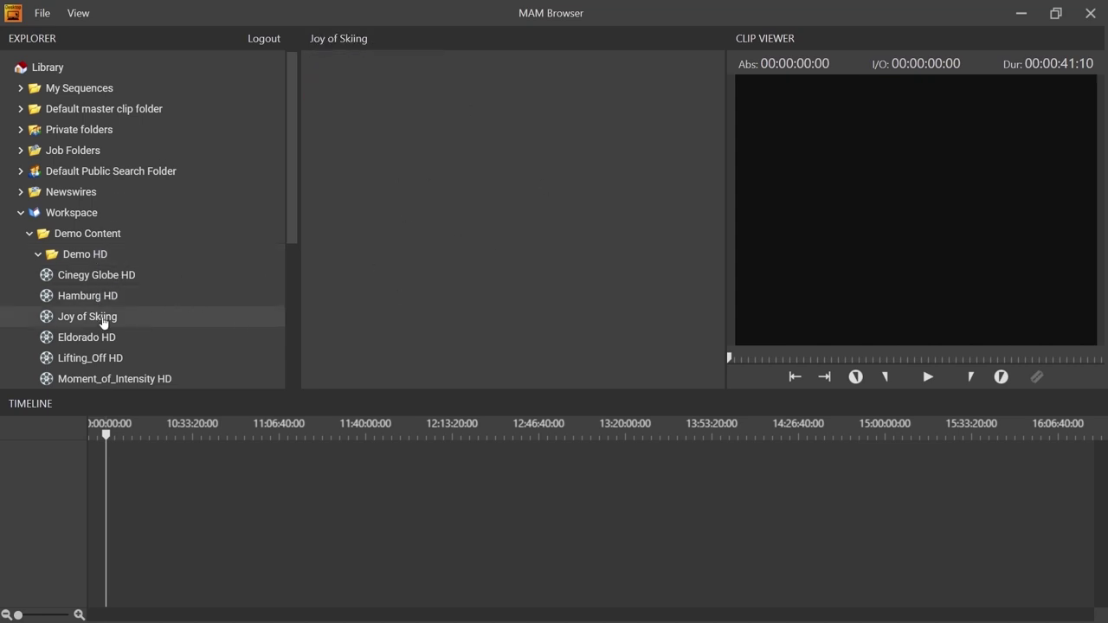
scroll(102, 311, down, 2)
click(100, 294)
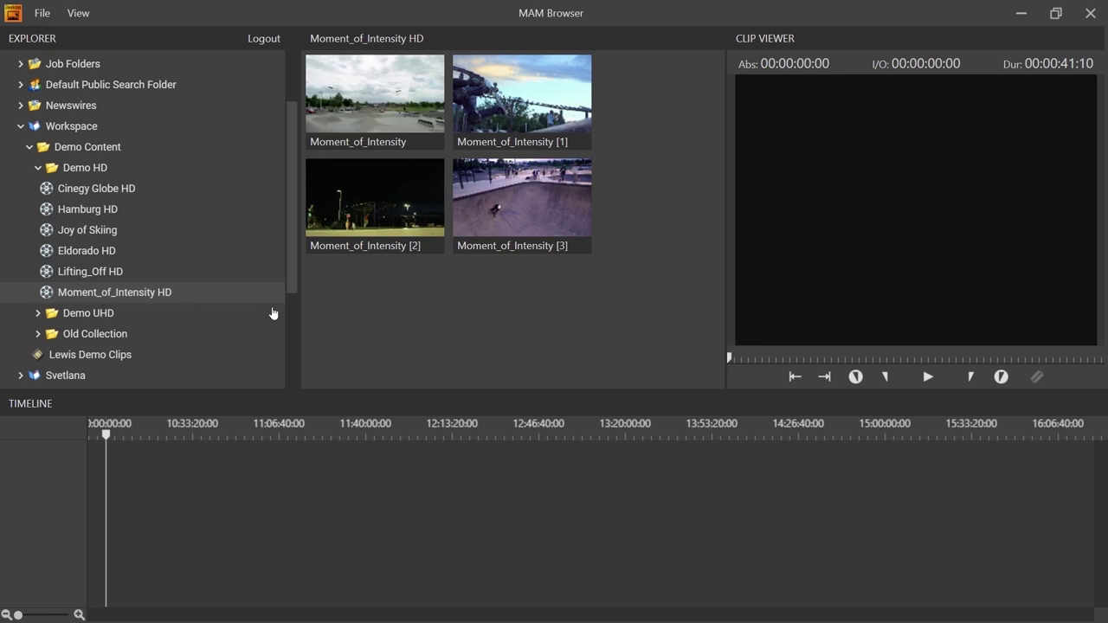
- Load the Moment_of_Intensity clip into the viewer, play it briefly and scrub to about 00:01:32
click(381, 85)
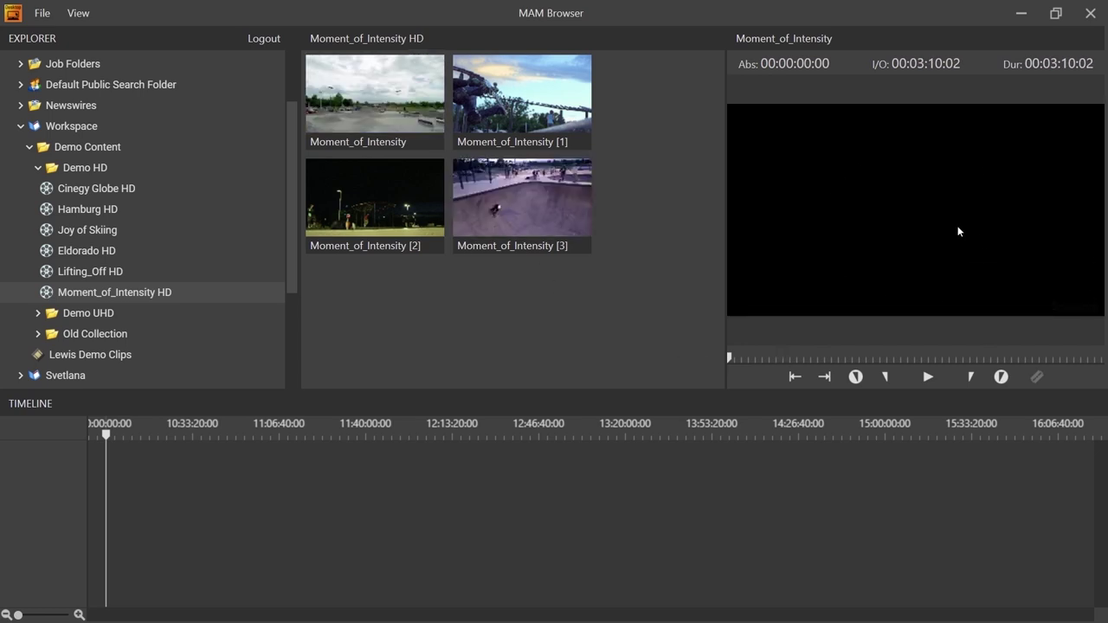
click(928, 379)
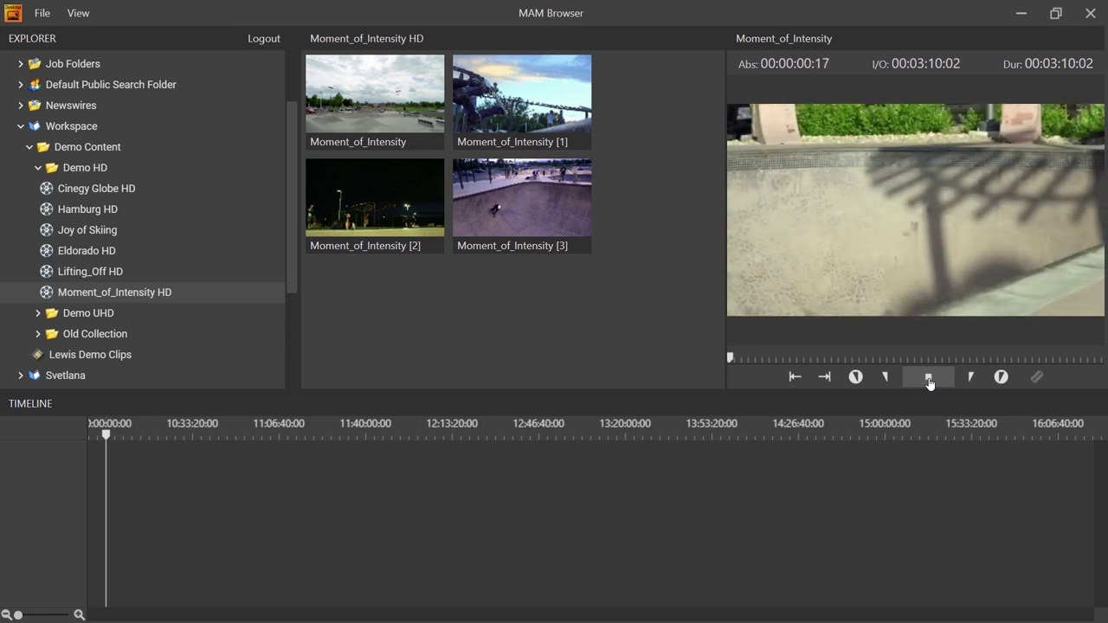
click(929, 381)
drag(807, 360, 923, 358)
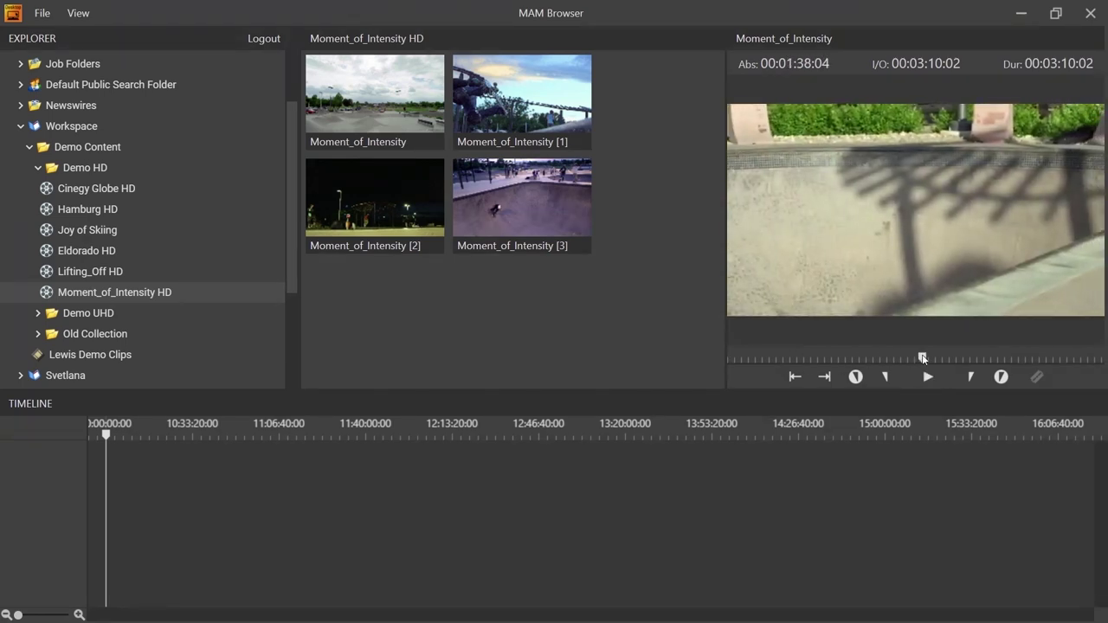
drag(923, 358, 911, 362)
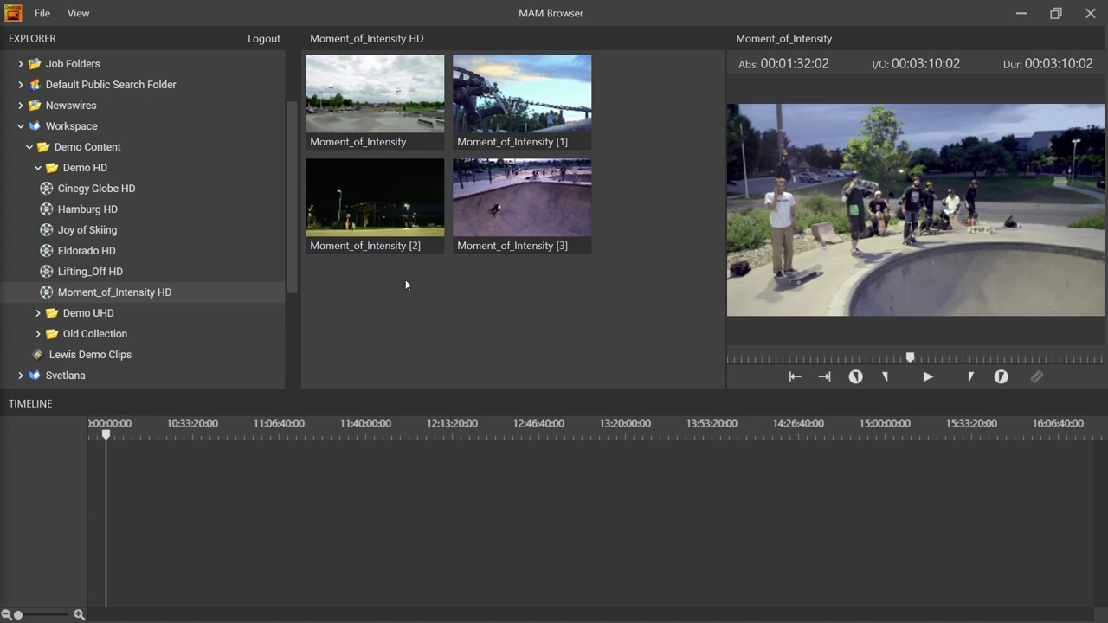
- Open the King of Snowboard sequence from the Sequences subfolder of the user's folder in the timeline
drag(289, 276, 289, 394)
double_click(62, 381)
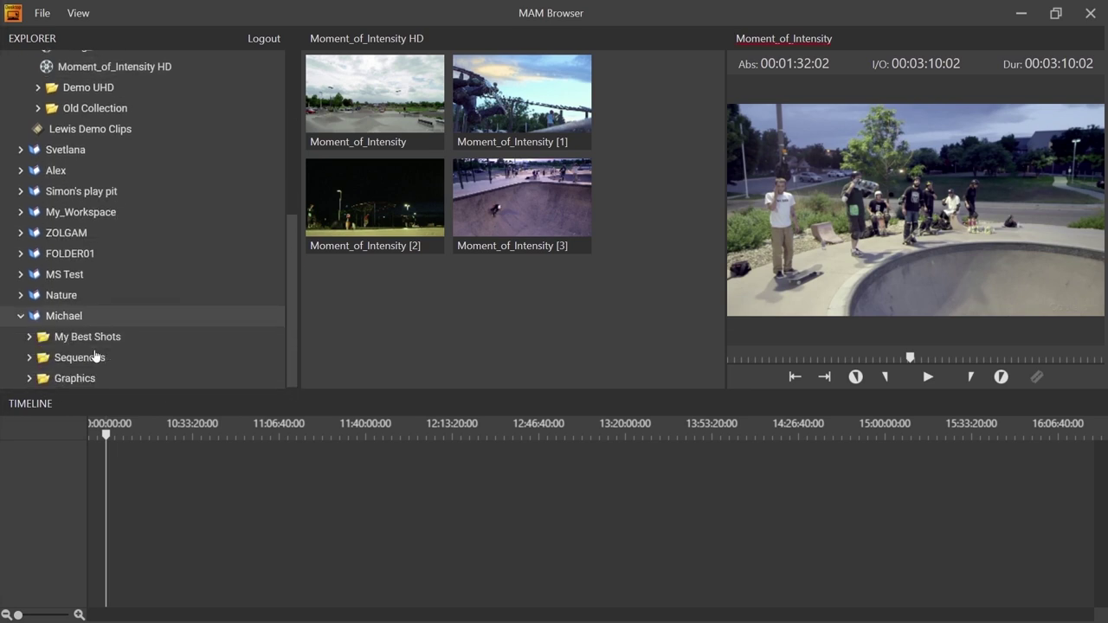
double_click(83, 358)
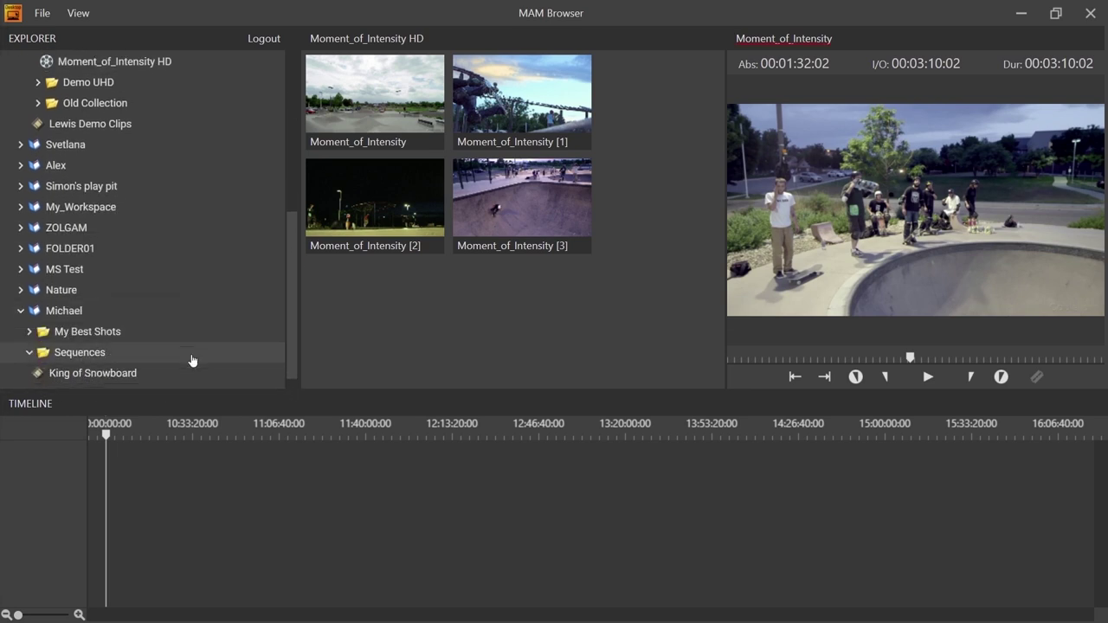
click(110, 367)
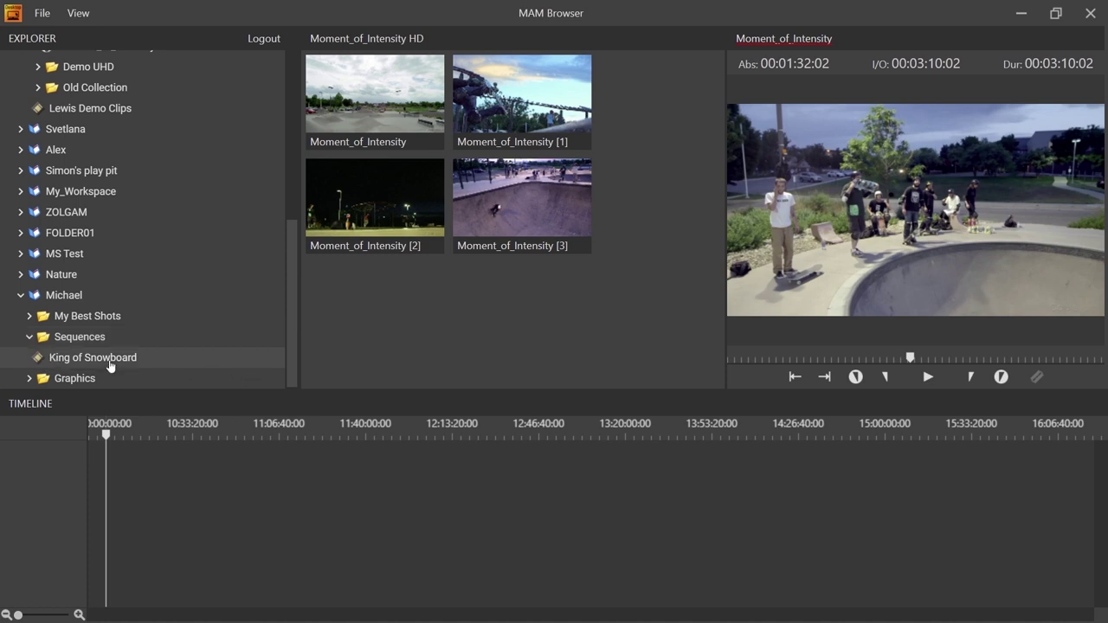
double_click(110, 367)
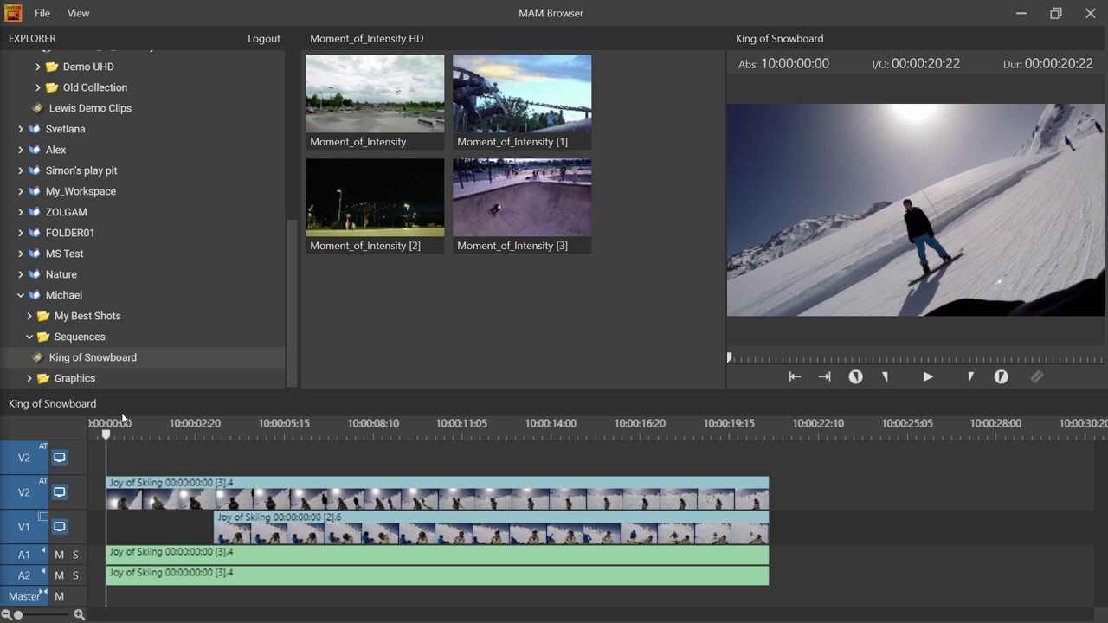
- Preview the King of Snowboard sequence with short playbacks and scrubbing, leaving the playhead at about 10:00:11:18
click(927, 378)
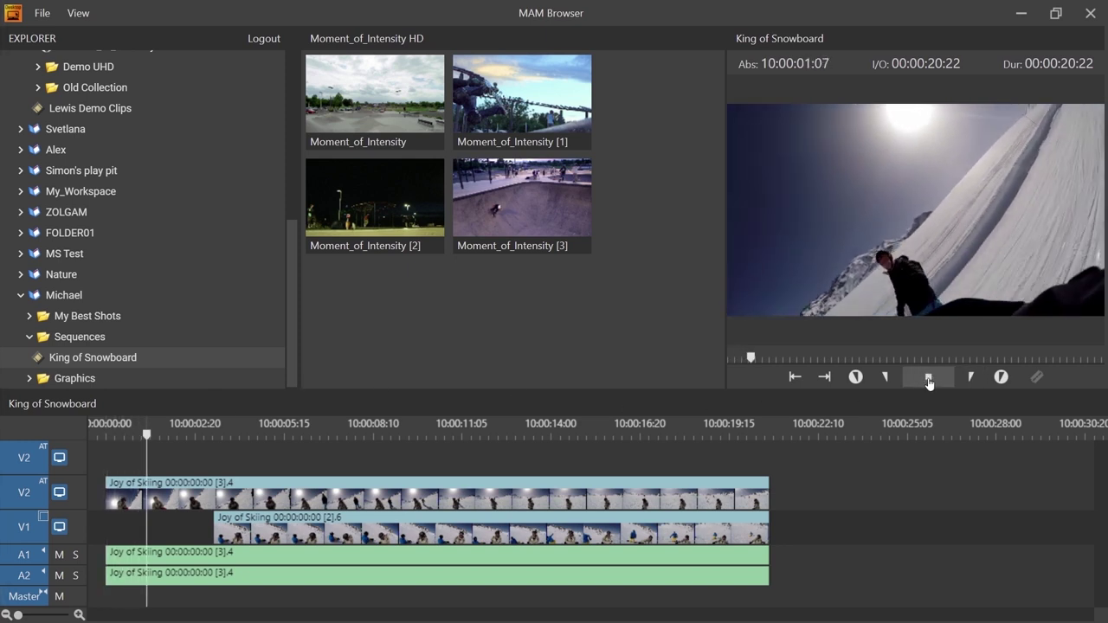
click(927, 377)
click(809, 358)
drag(827, 359, 890, 359)
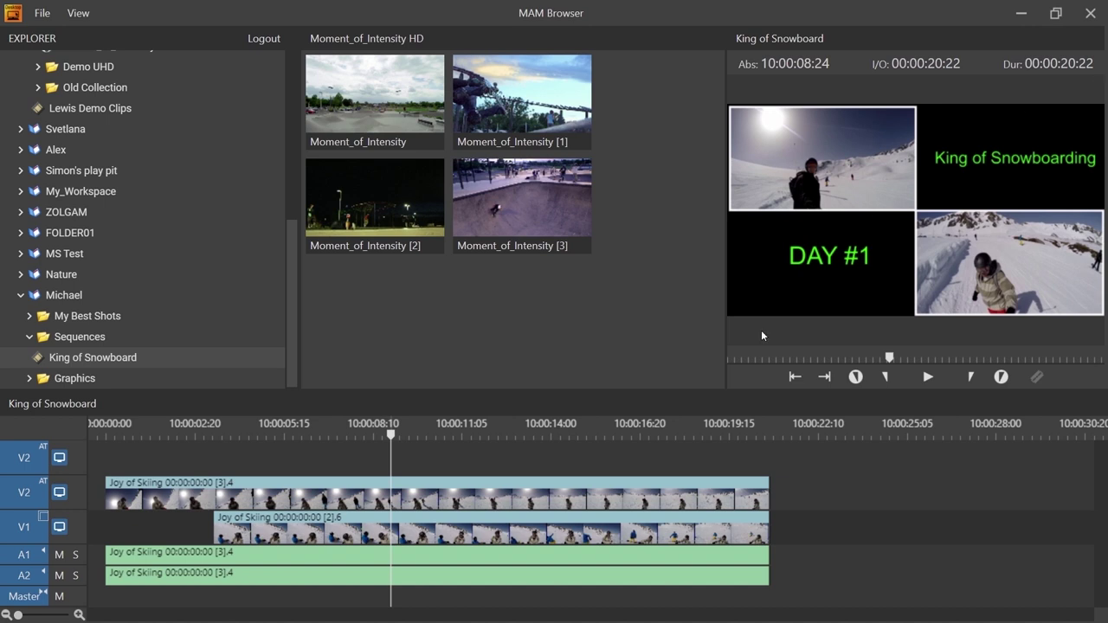
click(871, 360)
click(931, 381)
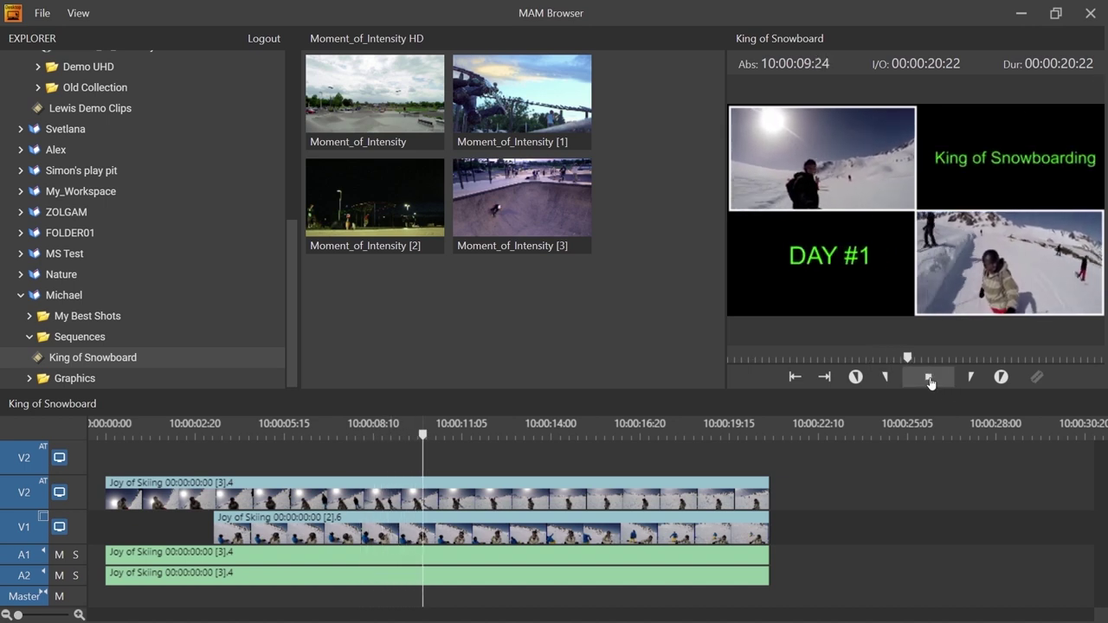
click(930, 382)
mouse_move(956, 361)
mouse_down()
mouse_move(795, 362)
mouse_move(939, 359)
mouse_up()
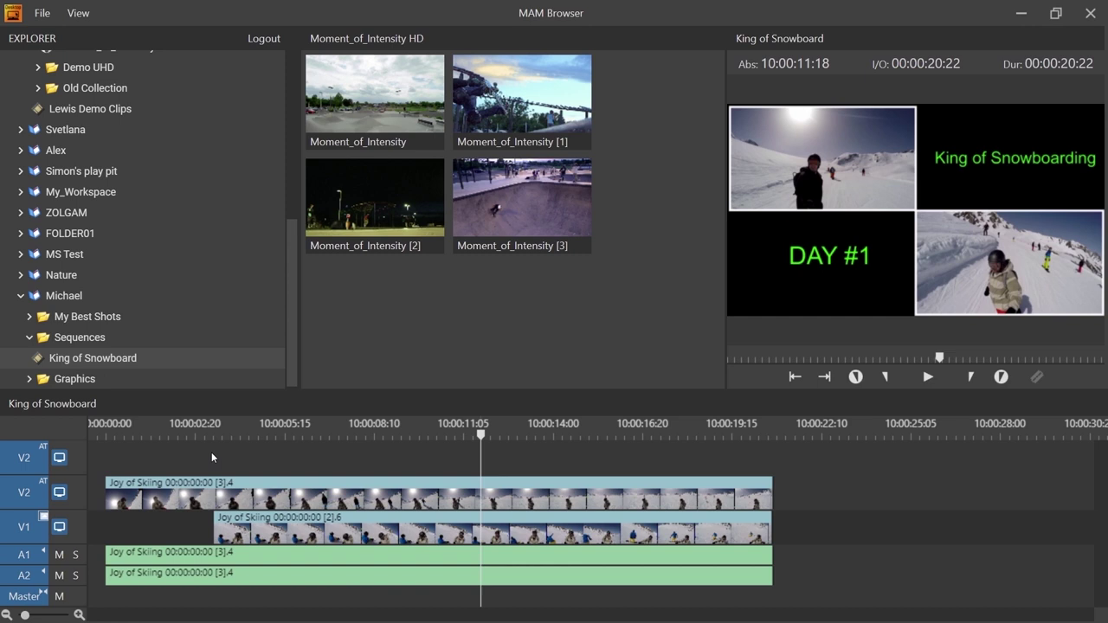